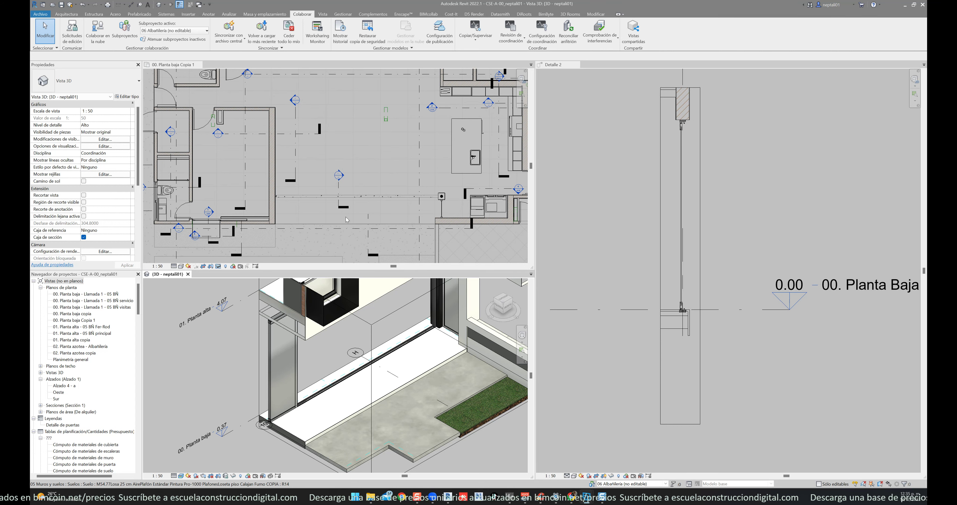
- Open Sección 19 from the plan copy to inspect the cove detail, then switch to Detalle 2
{"action": "left_click", "coordinate": [358, 213]}
{"action": "scroll", "coordinate": [339, 174], "scroll_direction": "up", "scroll_amount": 4}
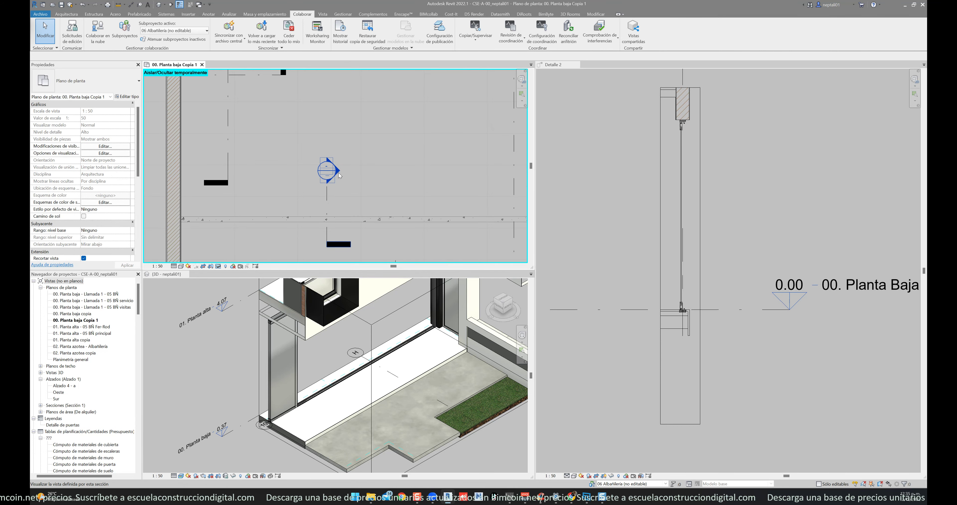
{"action": "double_click", "coordinate": [339, 172]}
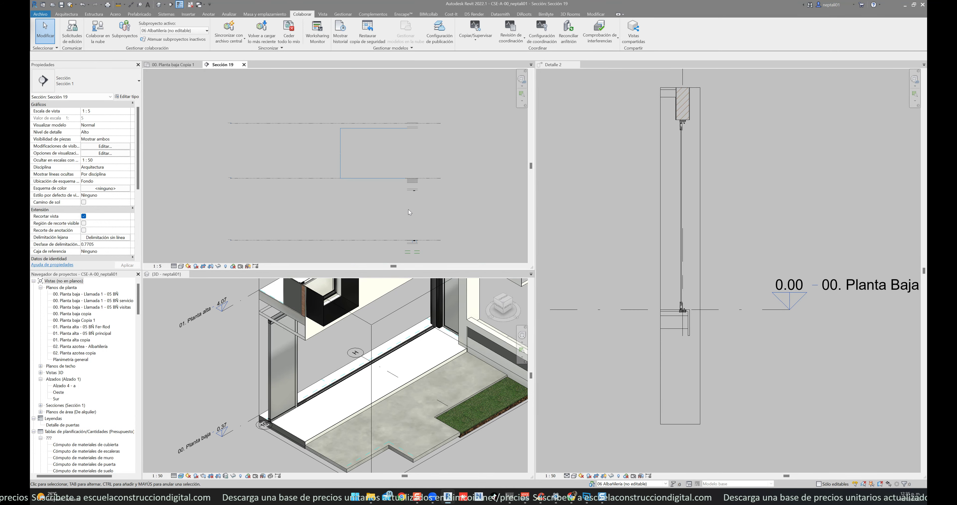
{"action": "scroll", "coordinate": [326, 163], "scroll_direction": "up", "scroll_amount": 4}
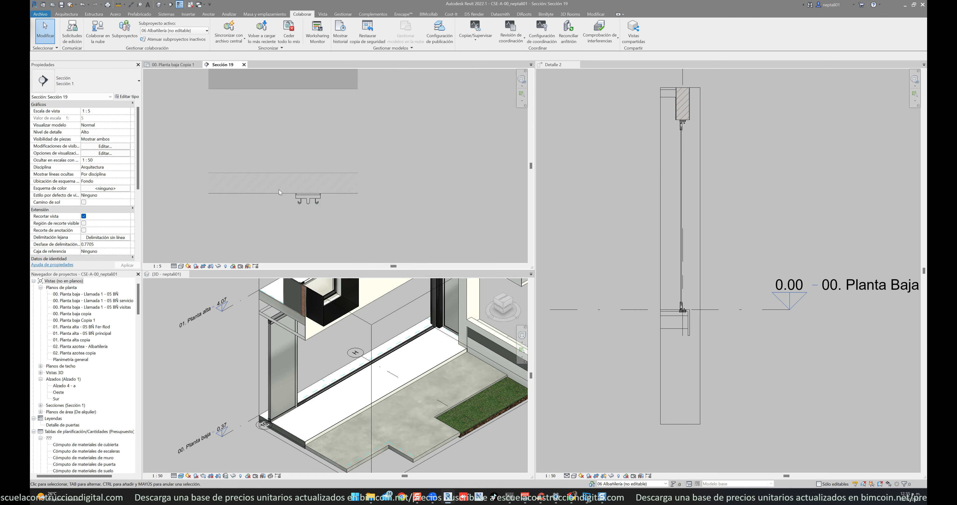
{"action": "scroll", "coordinate": [279, 174], "scroll_direction": "down", "scroll_amount": 3}
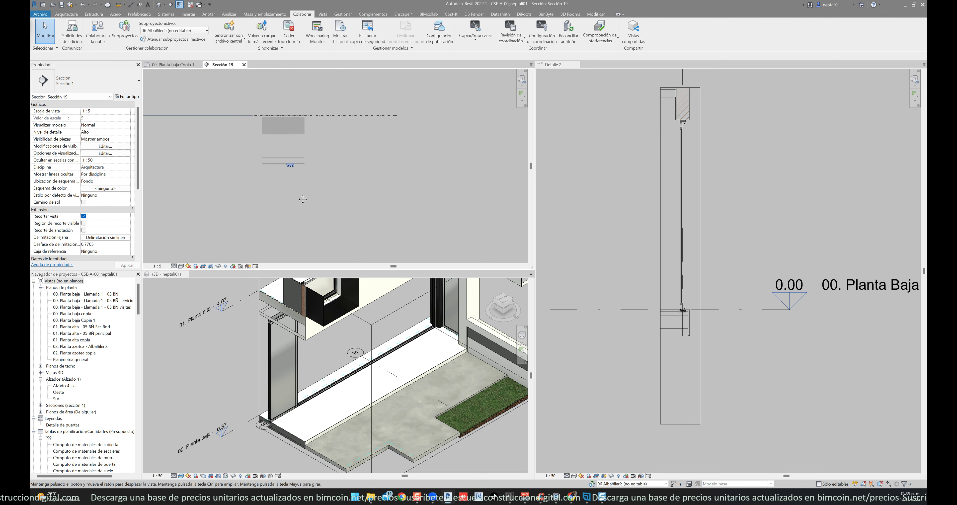
{"action": "mouse_move", "coordinate": [264, 94]}
{"action": "middle_mouse_down"}
{"action": "mouse_move", "coordinate": [306, 84]}
{"action": "mouse_move", "coordinate": [314, 164]}
{"action": "middle_mouse_up"}
{"action": "scroll", "coordinate": [314, 164], "scroll_direction": "up", "scroll_amount": 2}
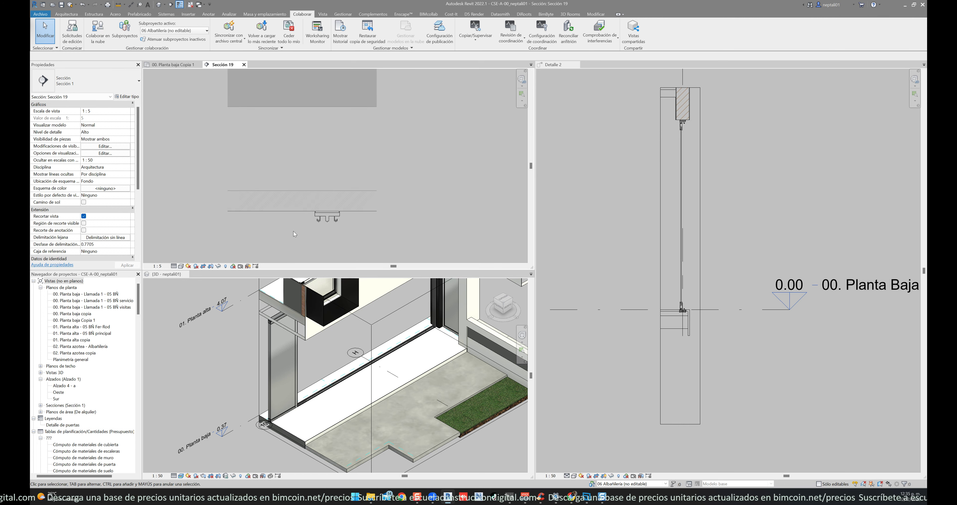
{"action": "left_click", "coordinate": [588, 284]}
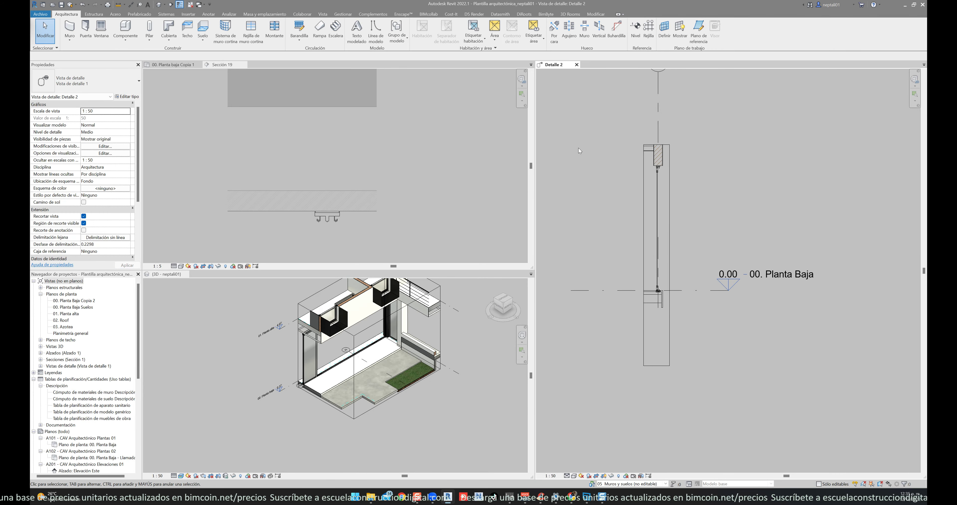
- Open and frame the 00. Planta Baja Suelos plan, then open 01. Planta alta and Sección 4
{"action": "double_click", "coordinate": [75, 307]}
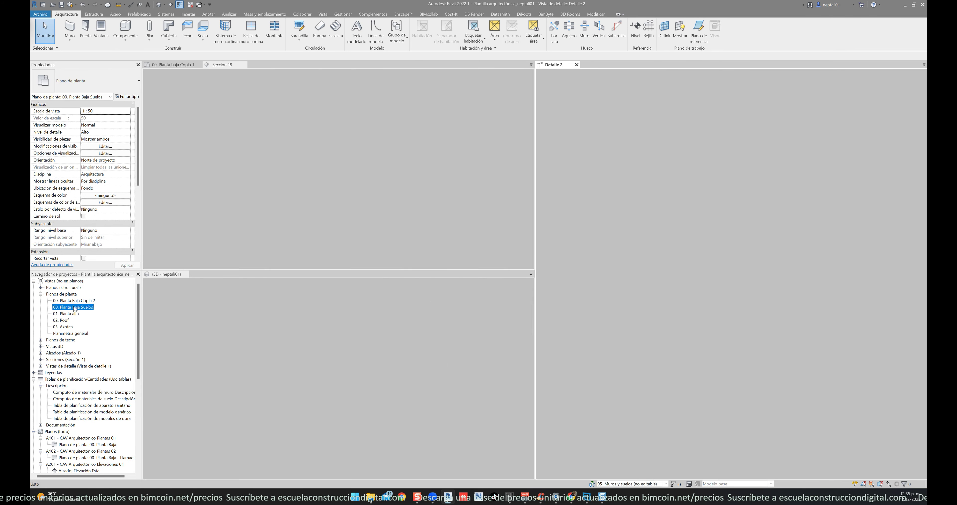
{"action": "scroll", "coordinate": [796, 338], "scroll_direction": "up", "scroll_amount": 4}
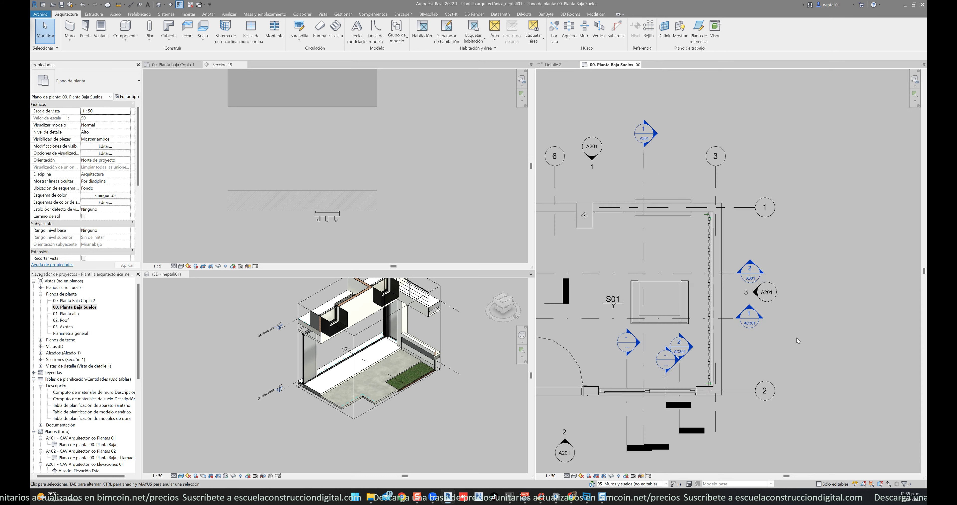
{"action": "scroll", "coordinate": [667, 177], "scroll_direction": "up", "scroll_amount": 2}
{"action": "scroll", "coordinate": [634, 264], "scroll_direction": "down", "scroll_amount": 2}
{"action": "middle_click_drag", "start_coordinate": [635, 264], "coordinate": [716, 290]}
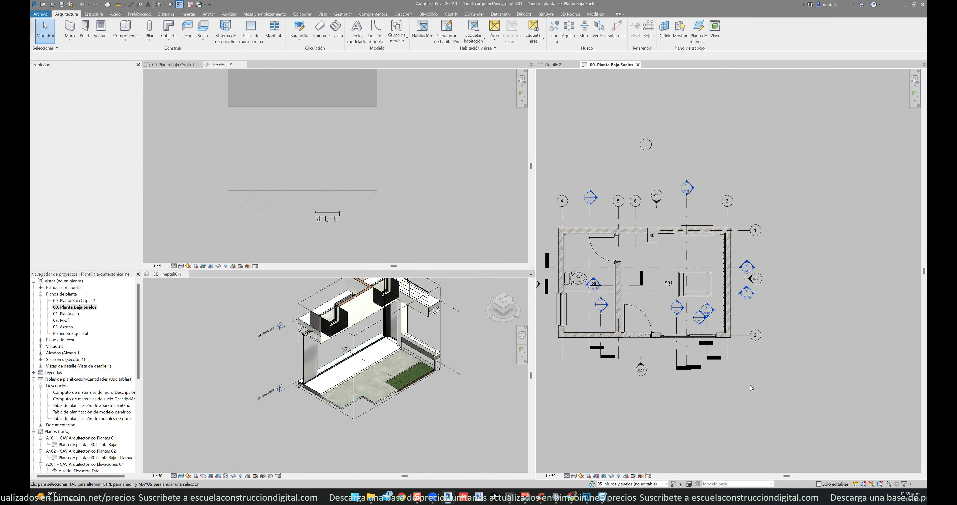
{"action": "double_click", "coordinate": [67, 315]}
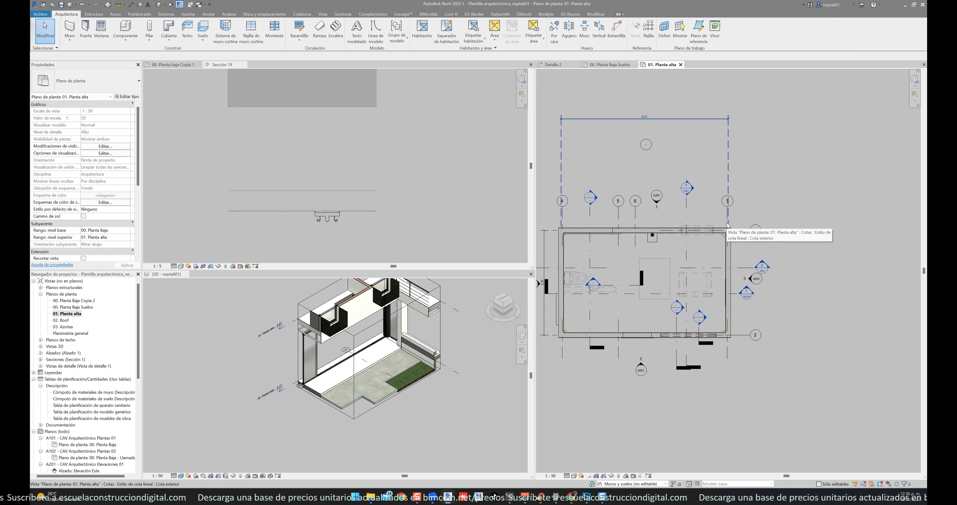
{"action": "double_click", "coordinate": [691, 191]}
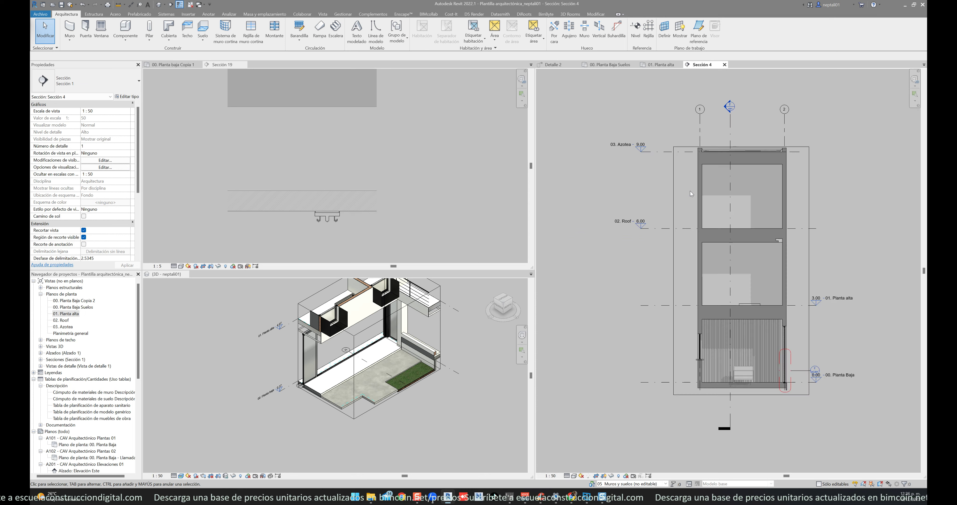
- Select the Cajillo 15 generic model in Sección 4 and zoom into its stepped notch
{"action": "scroll", "coordinate": [783, 240], "scroll_direction": "up", "scroll_amount": 5}
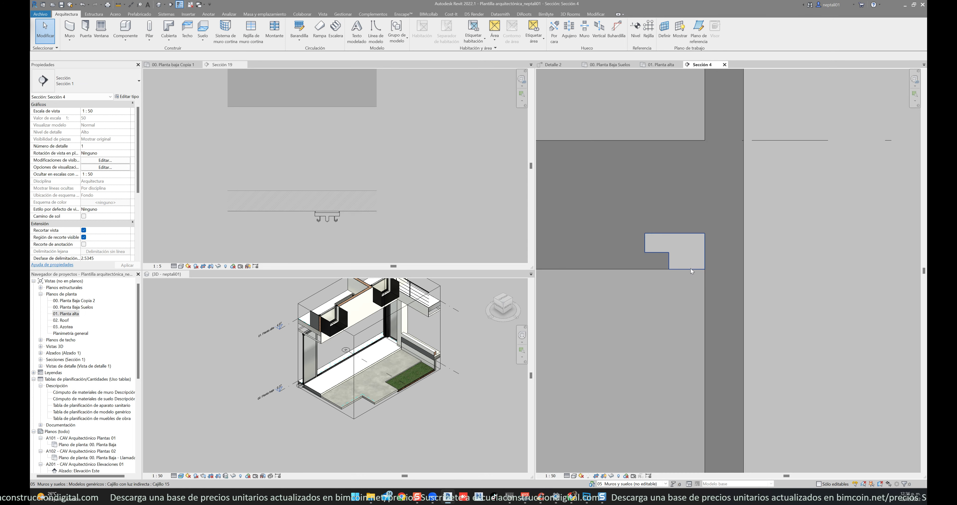
{"action": "left_click", "coordinate": [690, 268]}
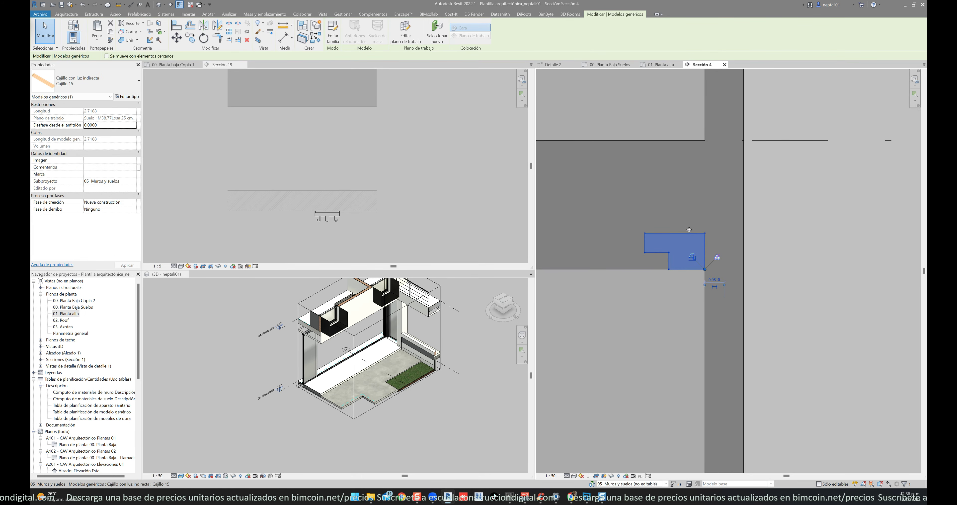
{"action": "scroll", "coordinate": [676, 249], "scroll_direction": "up", "scroll_amount": 3}
{"action": "scroll", "coordinate": [676, 249], "scroll_direction": "up", "scroll_amount": 1}
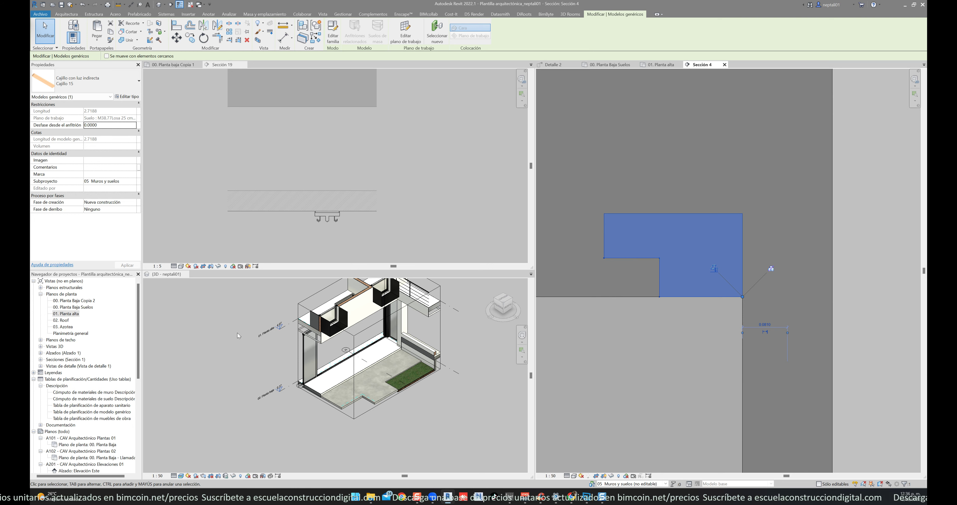
{"action": "left_click", "coordinate": [180, 286]}
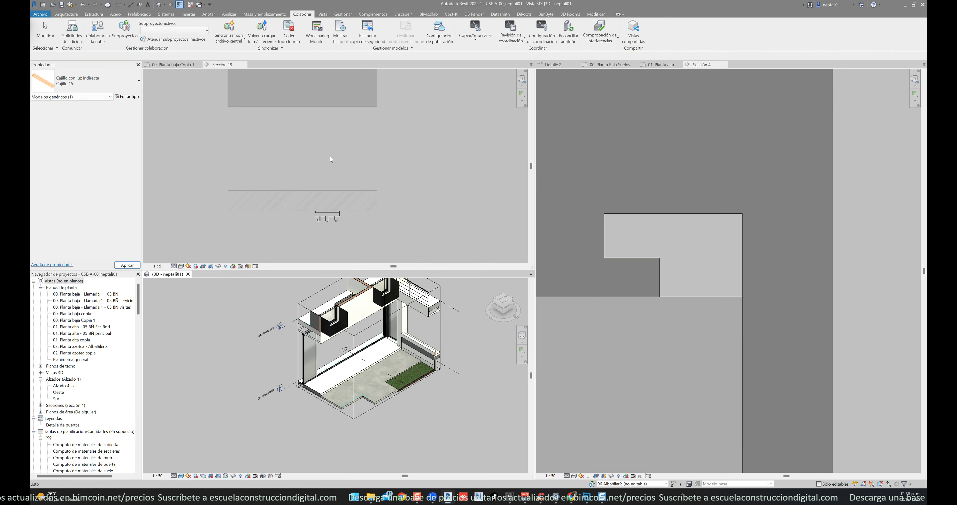
- Clear the cove selection, then close the inactive views and the 3D view
{"action": "key", "text": "Escape"}
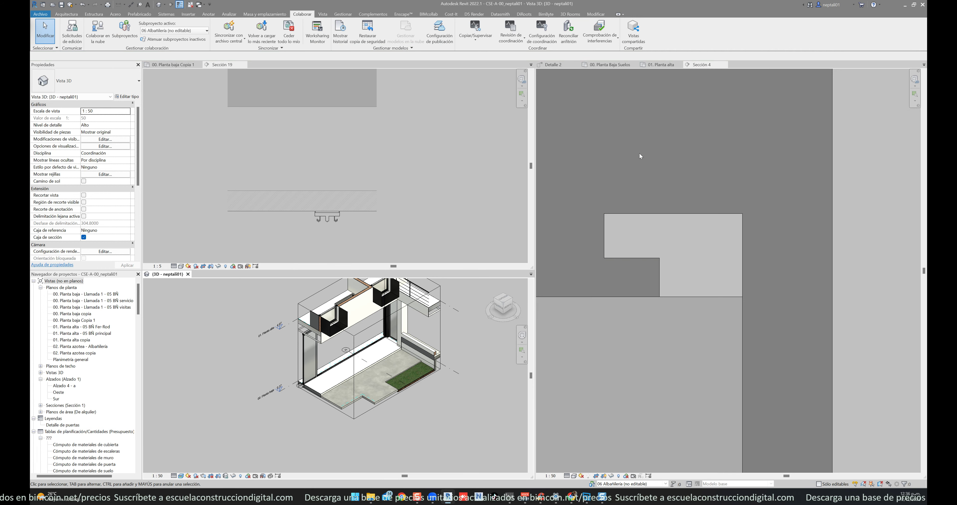
{"action": "left_click", "coordinate": [190, 4]}
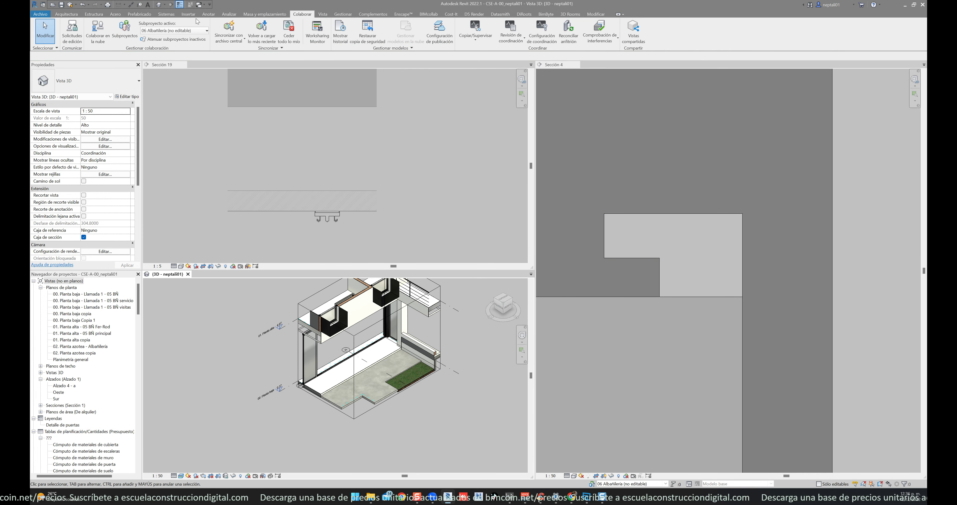
{"action": "left_click", "coordinate": [188, 274]}
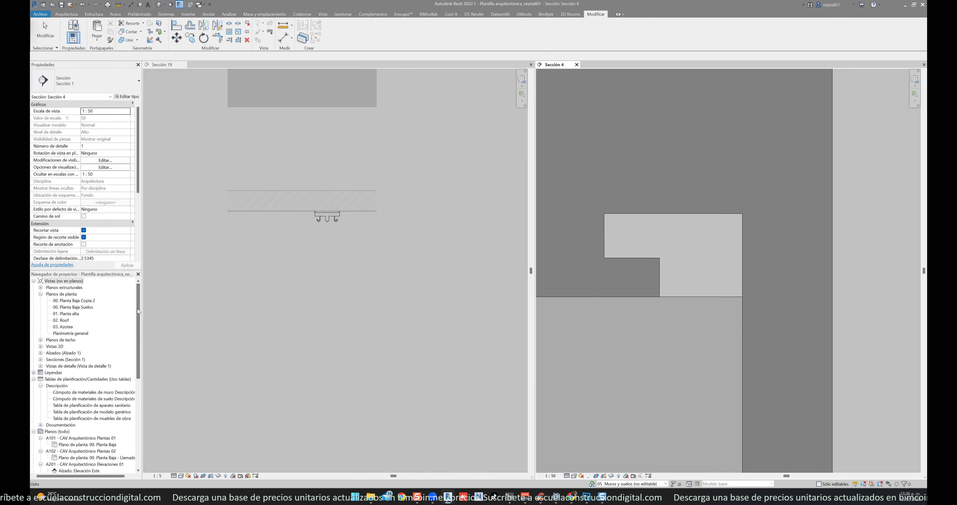
- Open the 00. Planta Baja ceiling plan from Planos de techo, then bring up Sección 19
{"action": "left_click", "coordinate": [138, 301]}
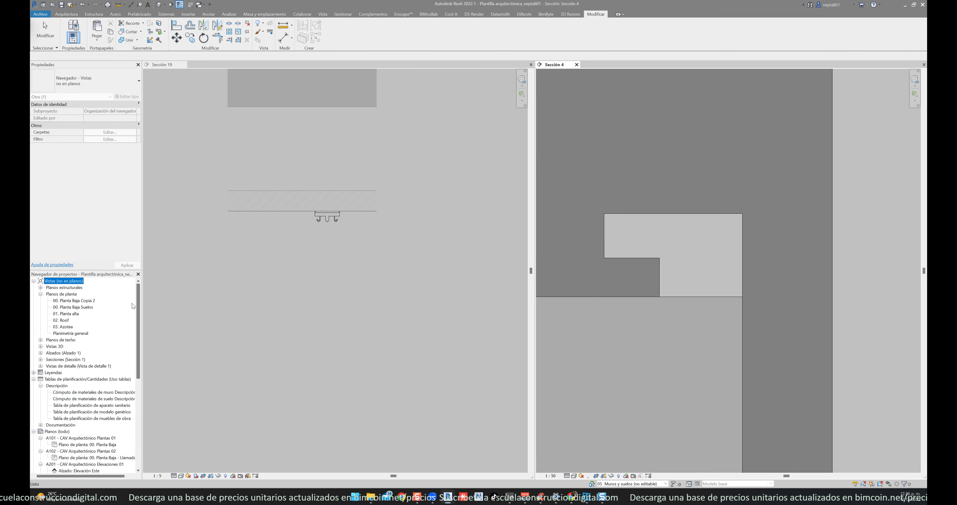
{"action": "left_click", "coordinate": [41, 340]}
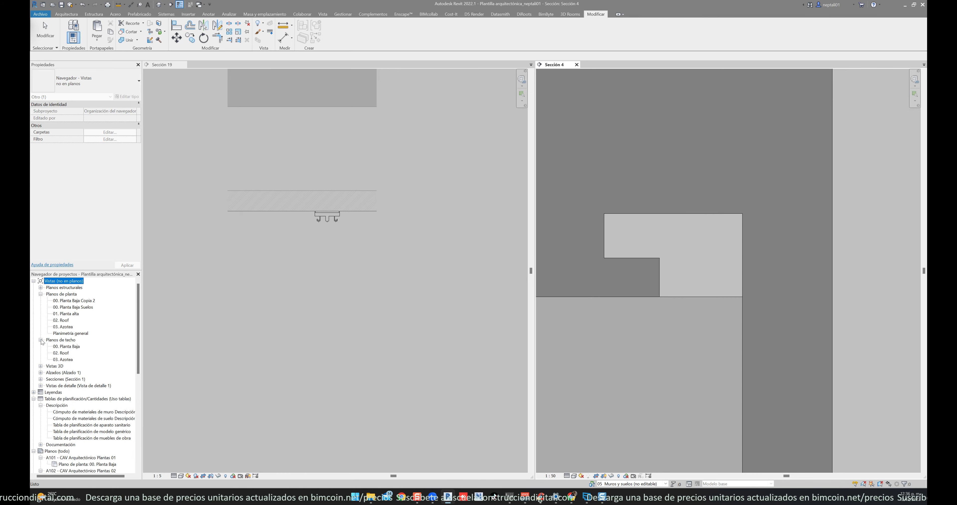
{"action": "double_click", "coordinate": [65, 346]}
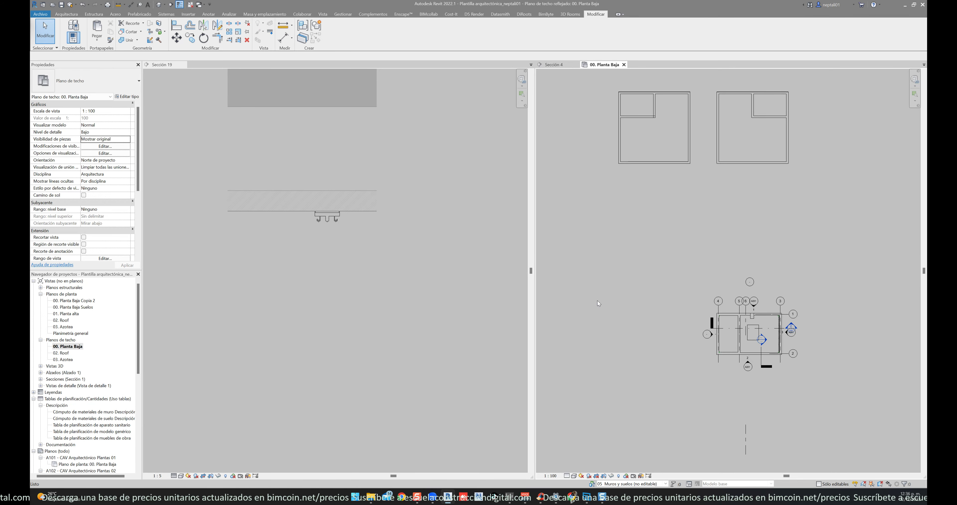
{"action": "left_click", "coordinate": [202, 343]}
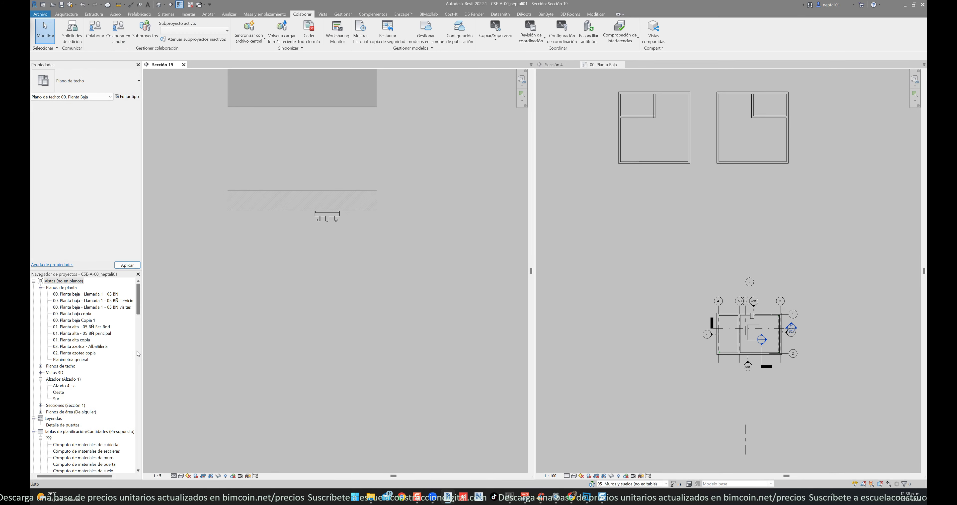
- Frame the 00. Planta baja ceiling plan around the thick wall
{"action": "left_click", "coordinate": [40, 366]}
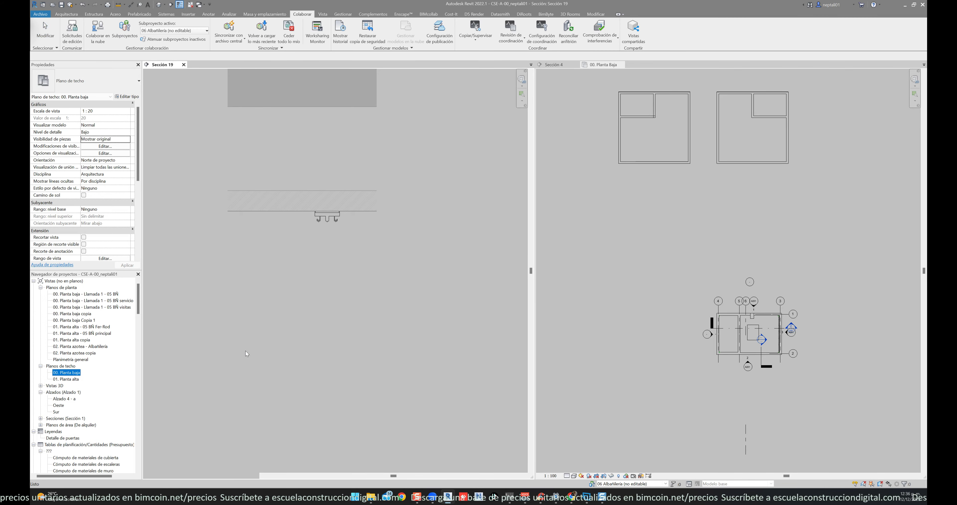
{"action": "scroll", "coordinate": [324, 252], "scroll_direction": "up", "scroll_amount": 2}
{"action": "scroll", "coordinate": [324, 251], "scroll_direction": "up", "scroll_amount": 3}
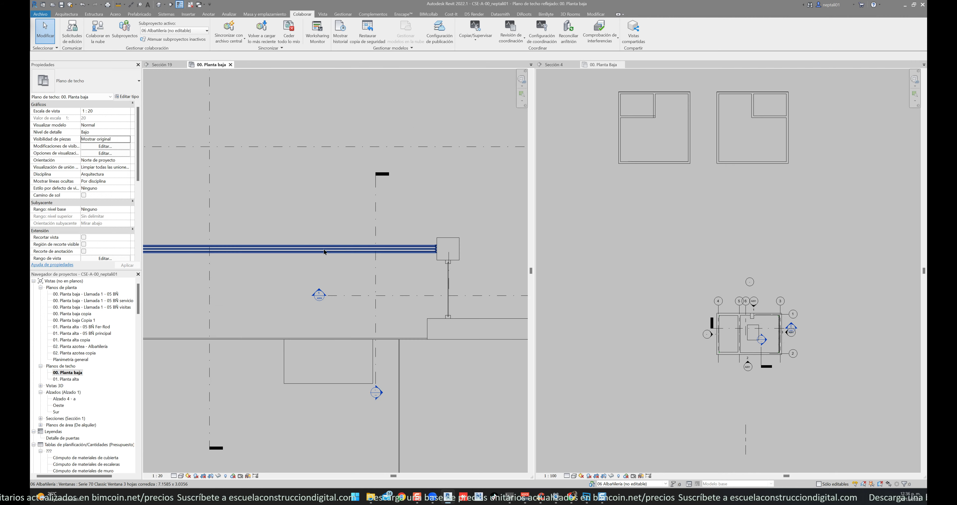
{"action": "scroll", "coordinate": [324, 252], "scroll_direction": "down", "scroll_amount": 1}
{"action": "scroll", "coordinate": [314, 260], "scroll_direction": "down", "scroll_amount": 2}
{"action": "scroll", "coordinate": [320, 238], "scroll_direction": "down", "scroll_amount": 2}
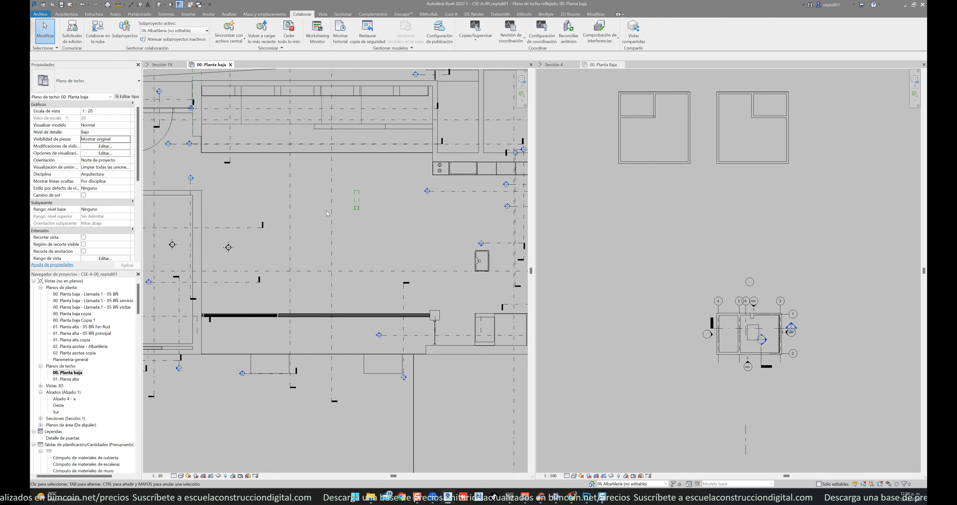
{"action": "middle_click_drag", "start_coordinate": [327, 213], "coordinate": [349, 235]}
{"action": "scroll", "coordinate": [247, 329], "scroll_direction": "up", "scroll_amount": 2}
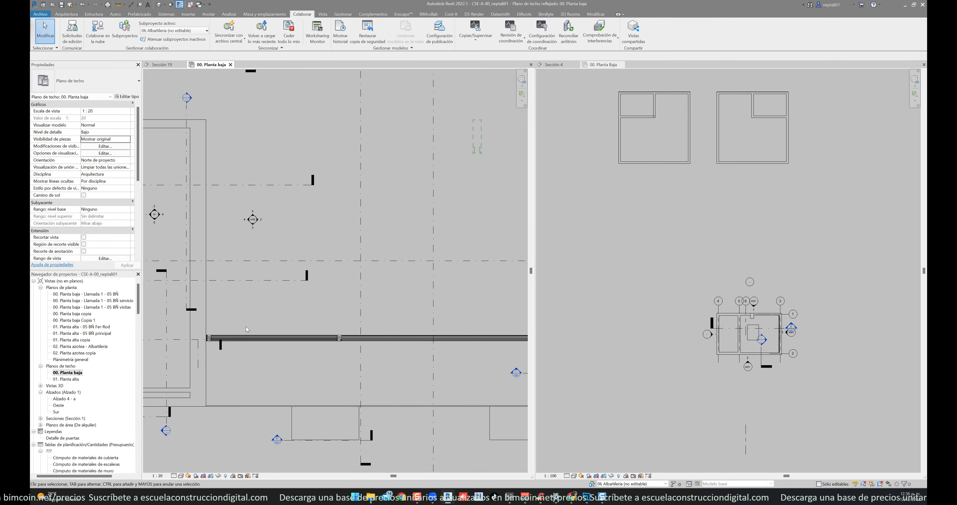
{"action": "scroll", "coordinate": [255, 311], "scroll_direction": "down", "scroll_amount": 1}
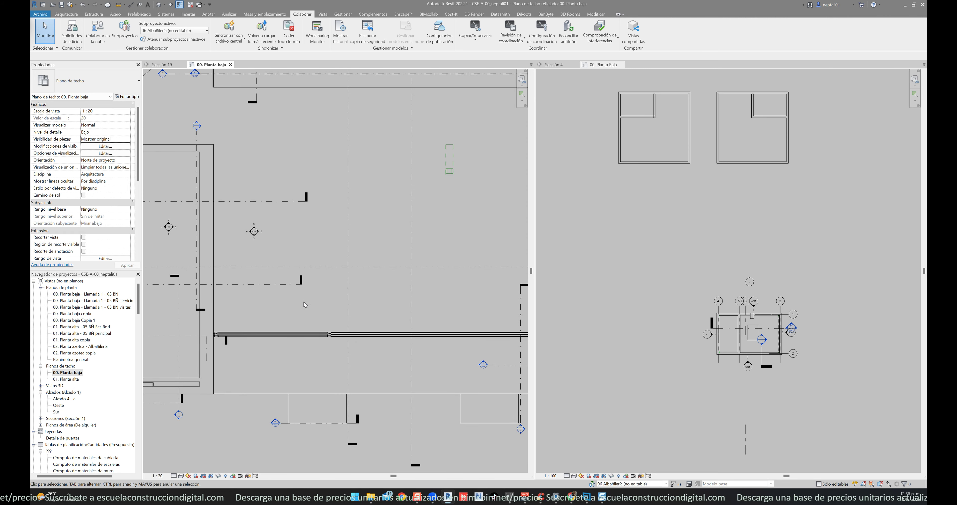
{"action": "middle_click_drag", "start_coordinate": [305, 305], "coordinate": [269, 310]}
- In the template's Sección 4, select the L-shaped Cajillo 15 cove profile
{"action": "left_click", "coordinate": [653, 334]}
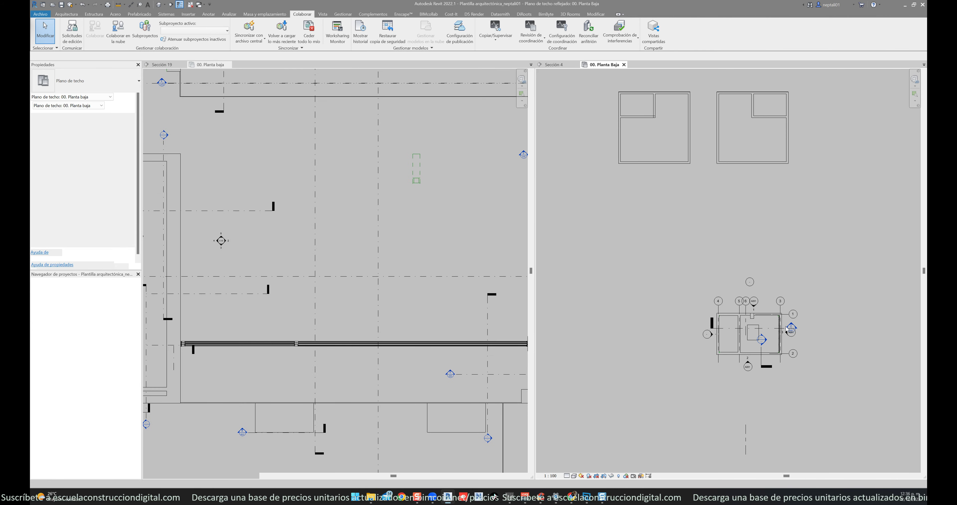
{"action": "scroll", "coordinate": [787, 330], "scroll_direction": "up", "scroll_amount": 2}
{"action": "scroll", "coordinate": [745, 363], "scroll_direction": "up", "scroll_amount": 1}
{"action": "scroll", "coordinate": [748, 346], "scroll_direction": "up", "scroll_amount": 2}
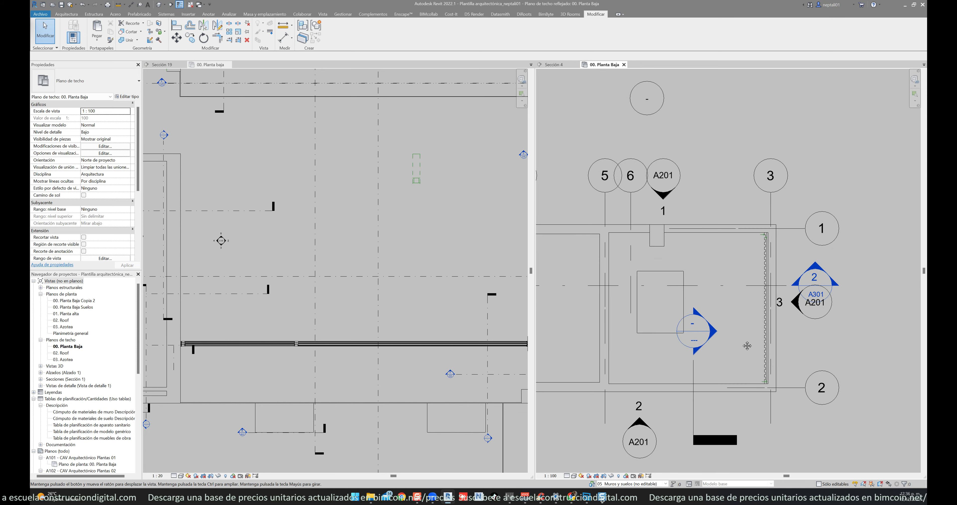
{"action": "scroll", "coordinate": [747, 345], "scroll_direction": "down", "scroll_amount": 2}
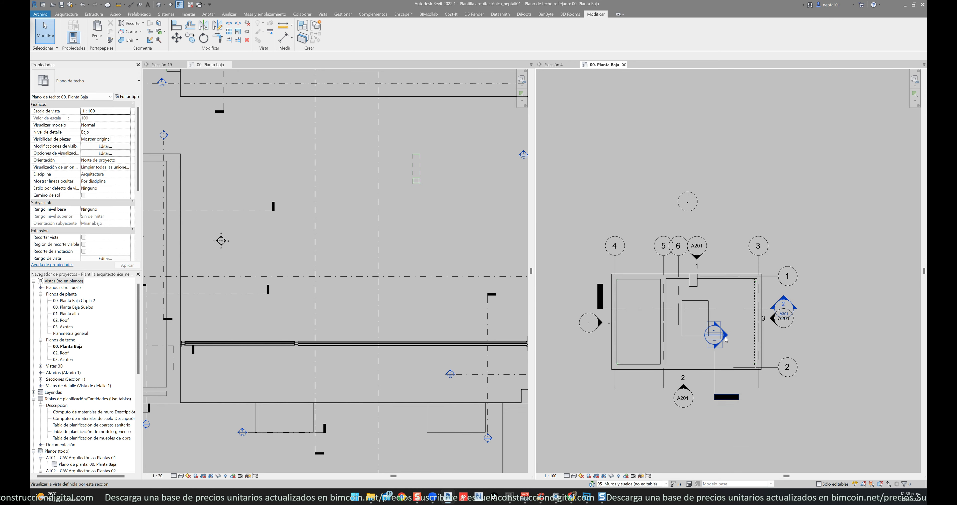
{"action": "mouse_move", "coordinate": [555, 65]}
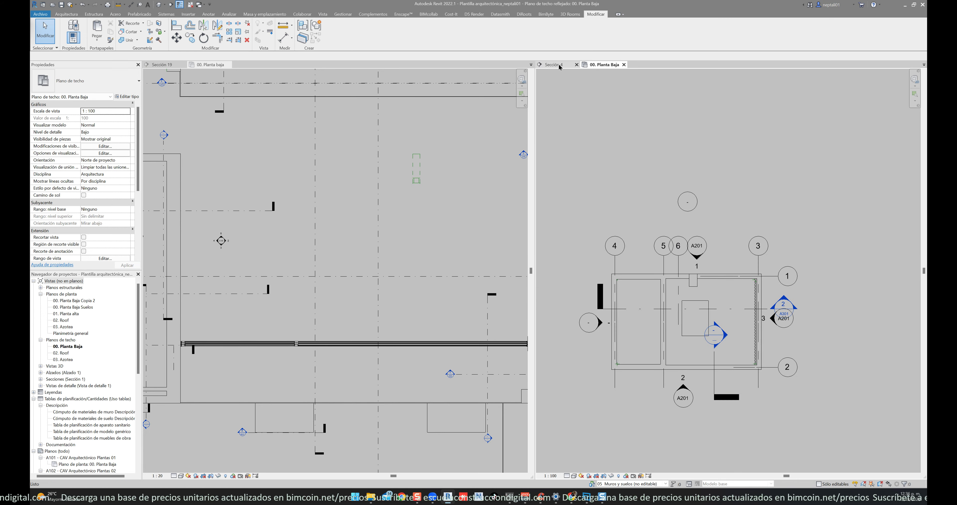
{"action": "left_click", "coordinate": [559, 66]}
{"action": "left_click", "coordinate": [660, 270]}
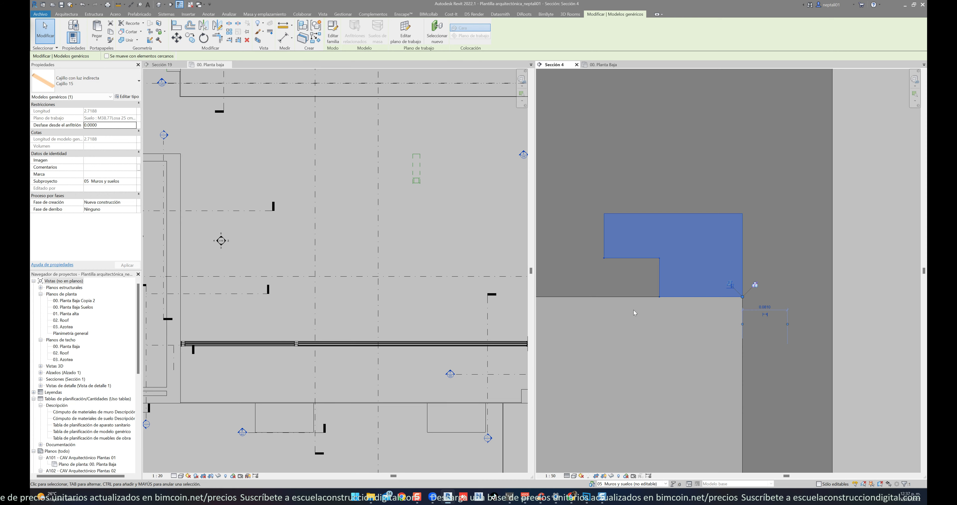
- Paste the Cajillo 15 cove above the long wall in CSE's 00. Planta baja ceiling plan
{"action": "left_click", "coordinate": [383, 304]}
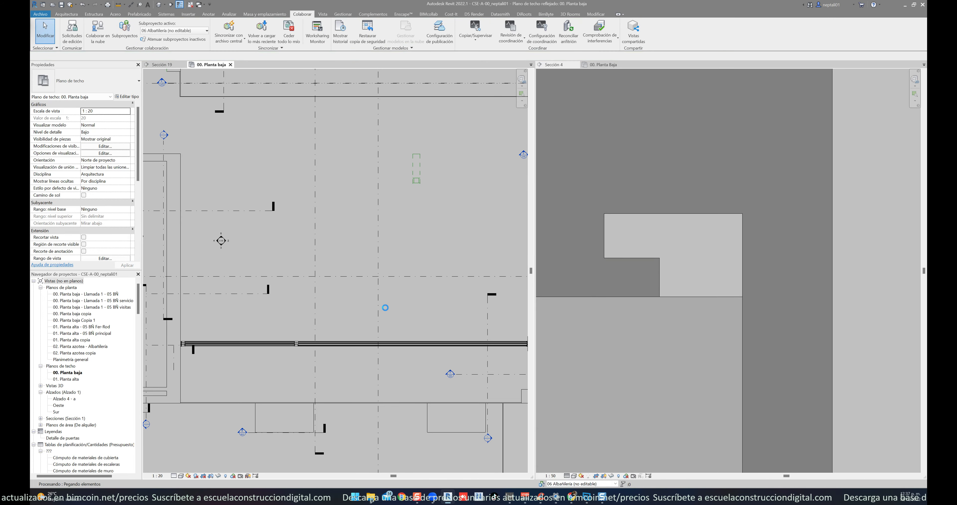
{"action": "left_click", "coordinate": [496, 278]}
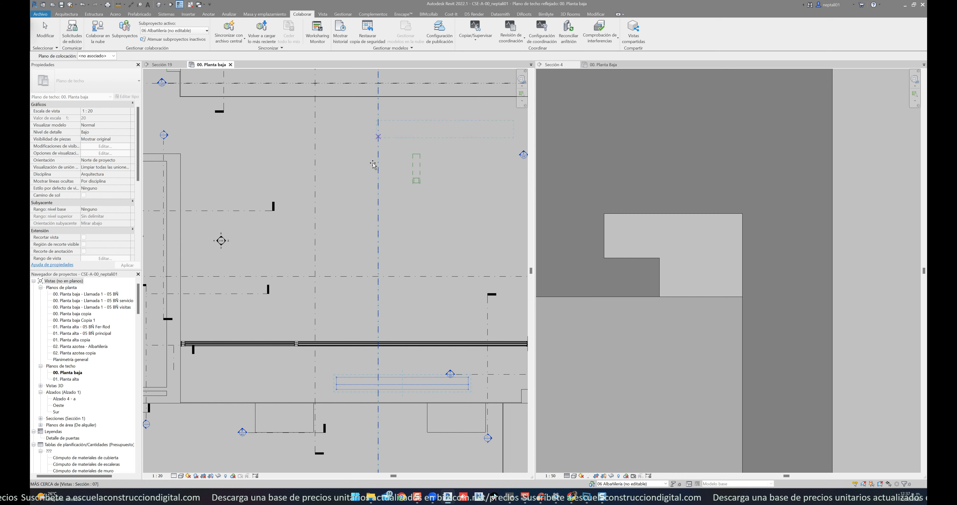
{"action": "left_click", "coordinate": [328, 316]}
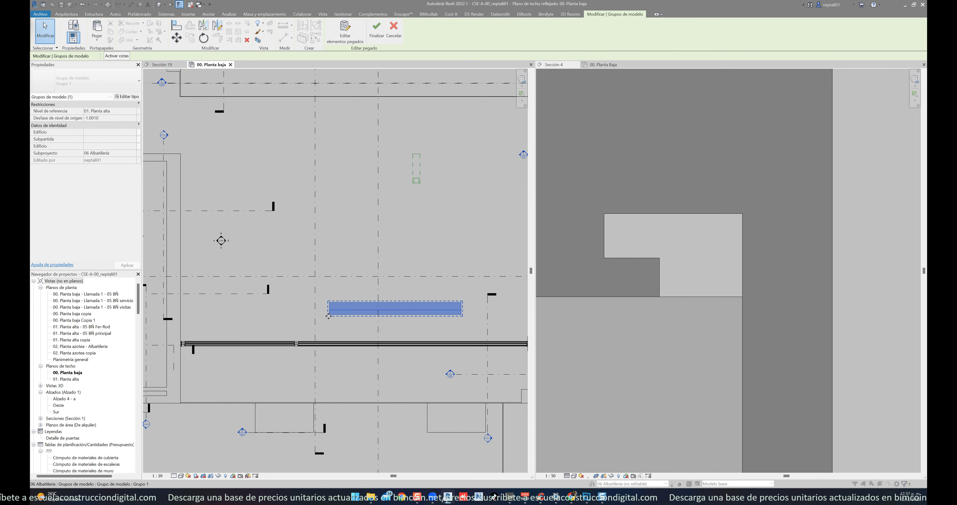
{"action": "left_click", "coordinate": [350, 329]}
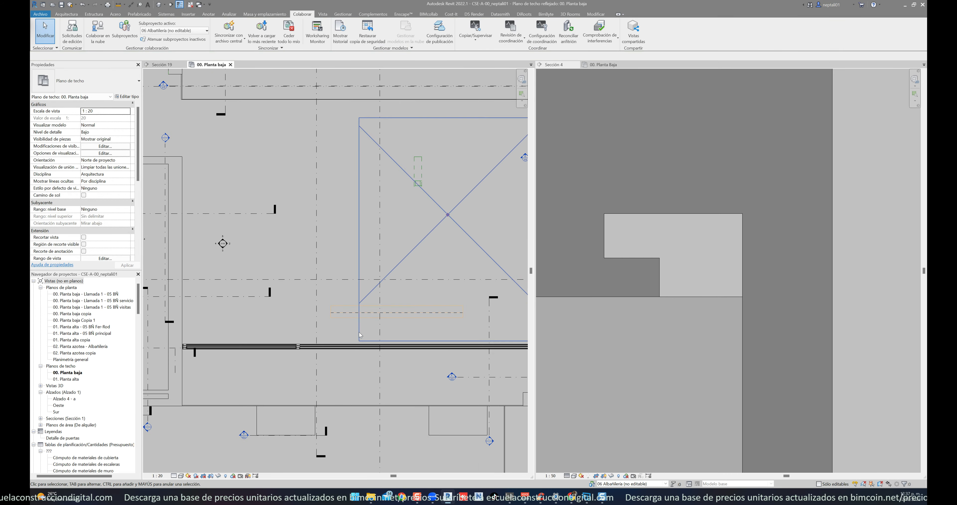
{"action": "middle_click_drag", "start_coordinate": [360, 335], "coordinate": [325, 337]}
{"action": "scroll", "coordinate": [386, 322], "scroll_direction": "up", "scroll_amount": 2}
{"action": "left_click", "coordinate": [383, 320]}
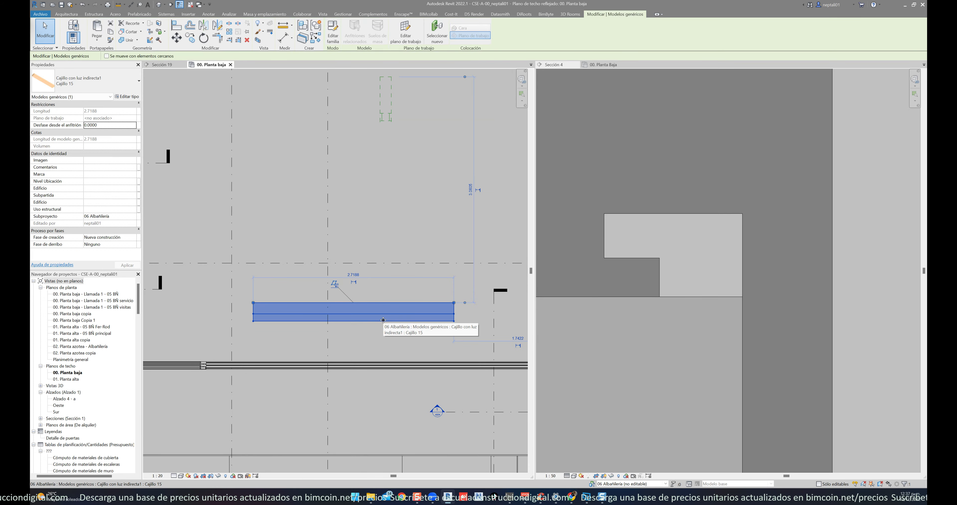
{"action": "scroll", "coordinate": [392, 346], "scroll_direction": "down", "scroll_amount": 3}
- Move the section line in the plan so it cuts through the pasted cove
{"action": "key", "text": "Escape"}
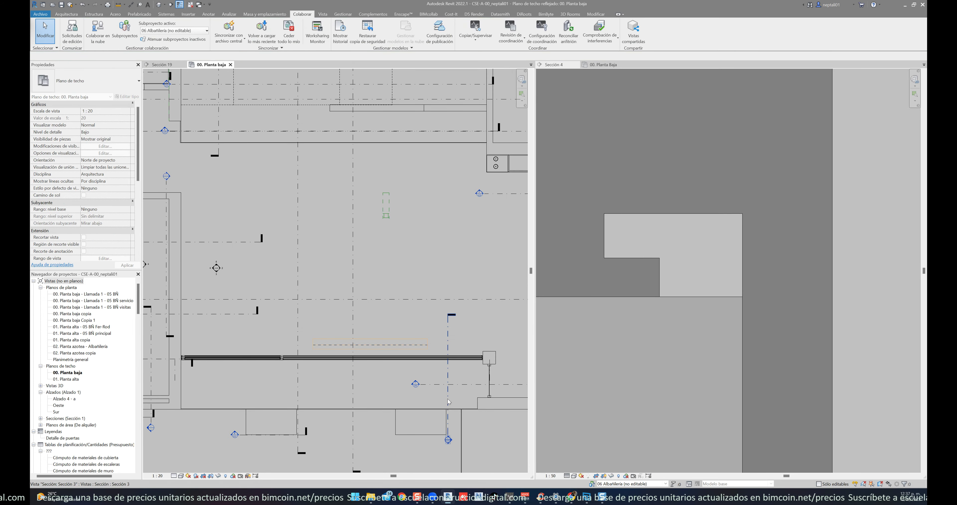
{"action": "left_click", "coordinate": [448, 401]}
{"action": "left_click_drag", "start_coordinate": [449, 398], "coordinate": [362, 371]}
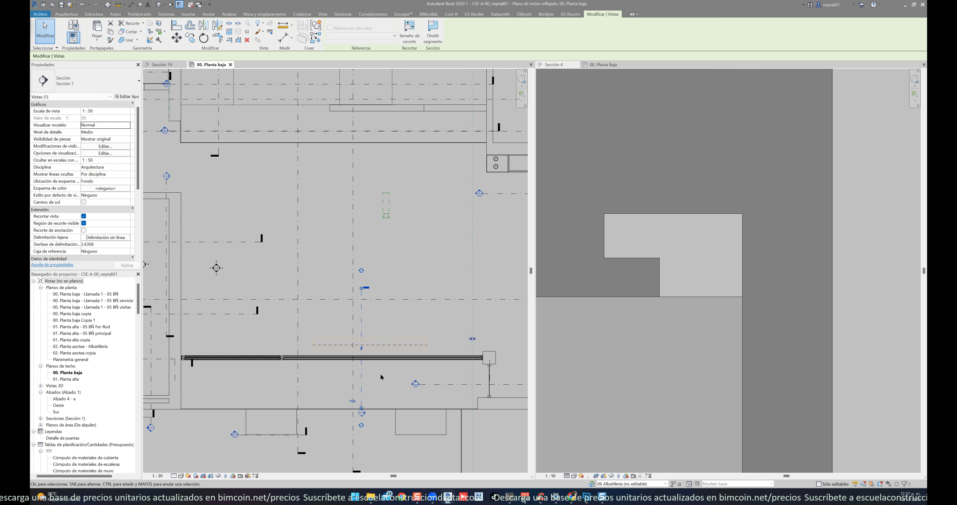
{"action": "key", "text": "Escape"}
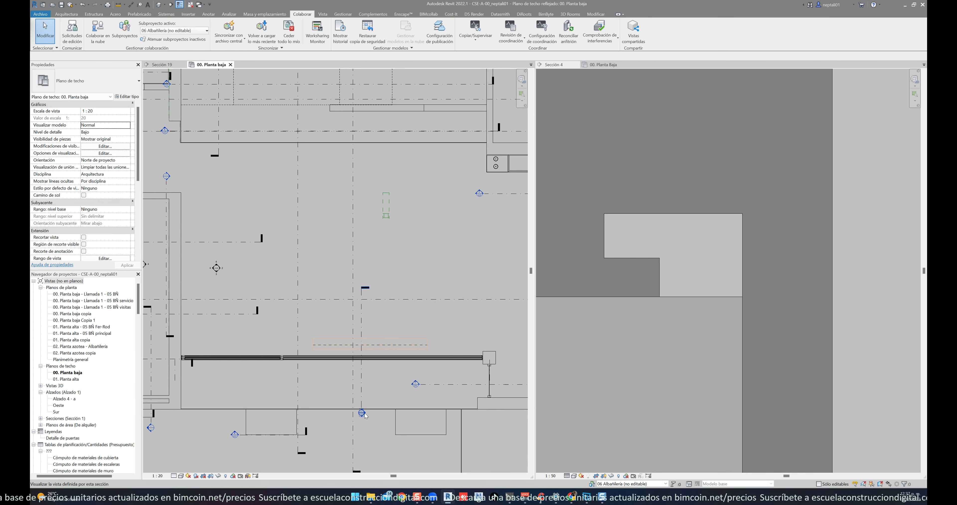
- Open Sección 3 and inspect the L-shaped cove profile up close
{"action": "double_click", "coordinate": [365, 412]}
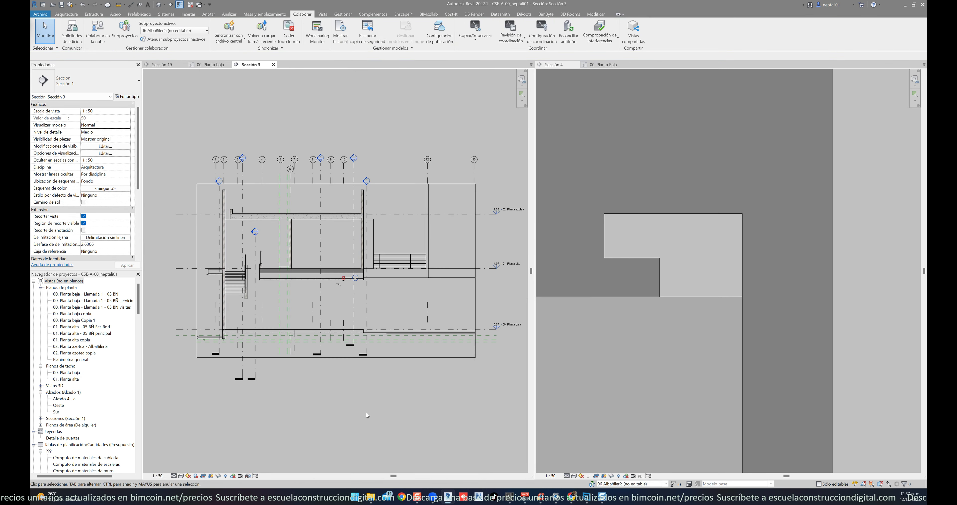
{"action": "scroll", "coordinate": [373, 287], "scroll_direction": "up", "scroll_amount": 3}
{"action": "scroll", "coordinate": [373, 287], "scroll_direction": "down", "scroll_amount": 3}
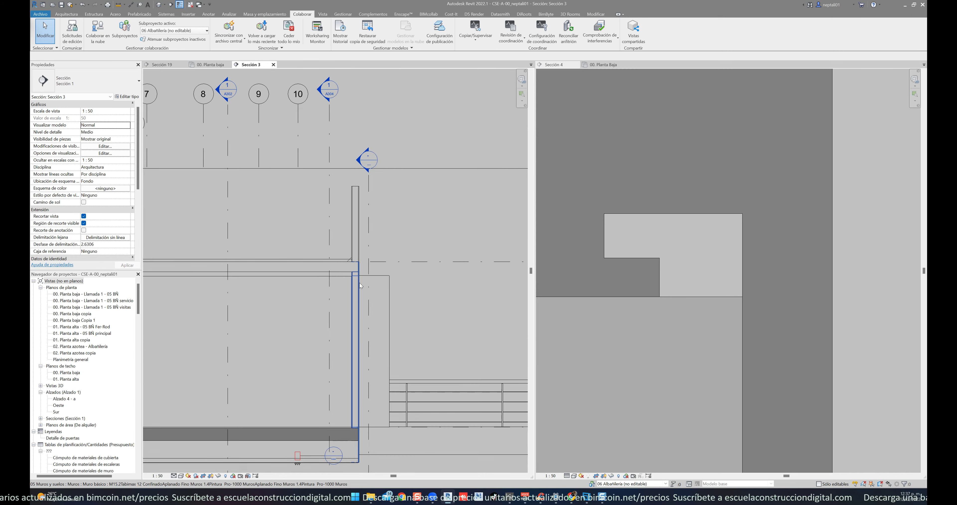
{"action": "scroll", "coordinate": [364, 306], "scroll_direction": "down", "scroll_amount": 2}
{"action": "scroll", "coordinate": [364, 303], "scroll_direction": "up", "scroll_amount": 2}
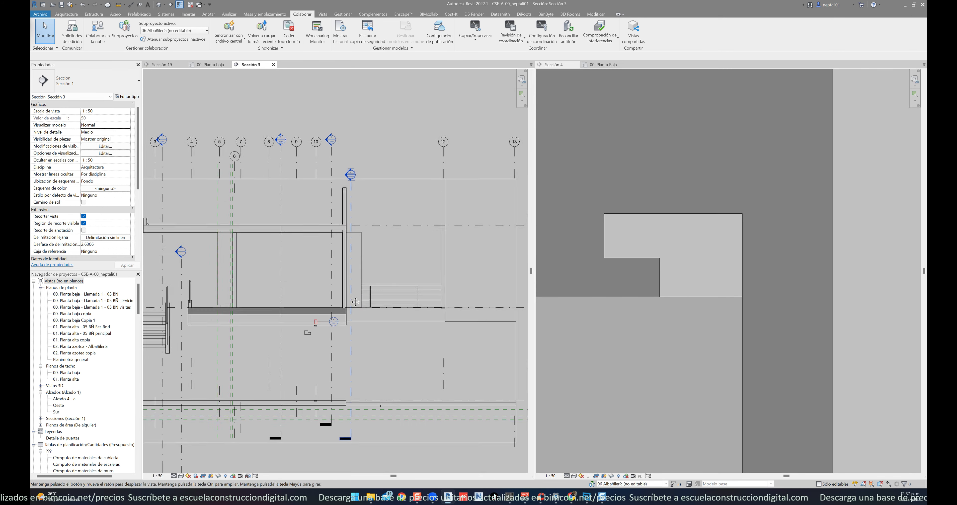
{"action": "scroll", "coordinate": [302, 323], "scroll_direction": "up", "scroll_amount": 3}
{"action": "scroll", "coordinate": [302, 321], "scroll_direction": "up", "scroll_amount": 3}
{"action": "scroll", "coordinate": [281, 316], "scroll_direction": "up", "scroll_amount": 4}
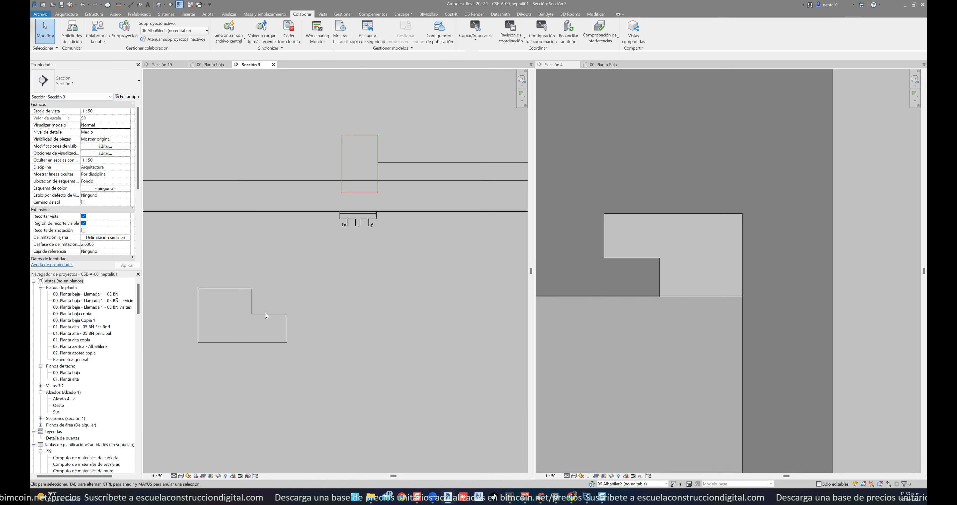
{"action": "left_click", "coordinate": [263, 313]}
{"action": "scroll", "coordinate": [263, 313], "scroll_direction": "up", "scroll_amount": 2}
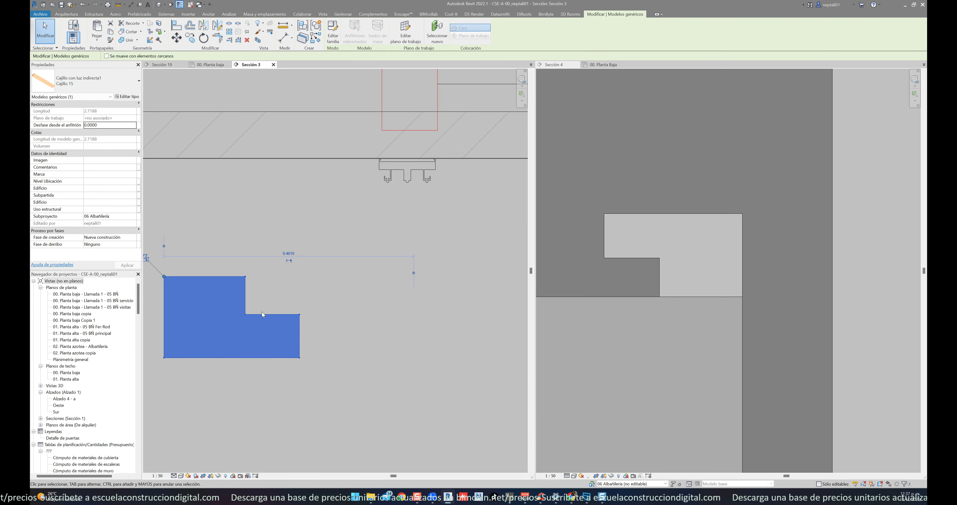
{"action": "key", "text": "Escape"}
{"action": "left_click", "coordinate": [263, 315]}
{"action": "scroll", "coordinate": [267, 309], "scroll_direction": "down", "scroll_amount": 2}
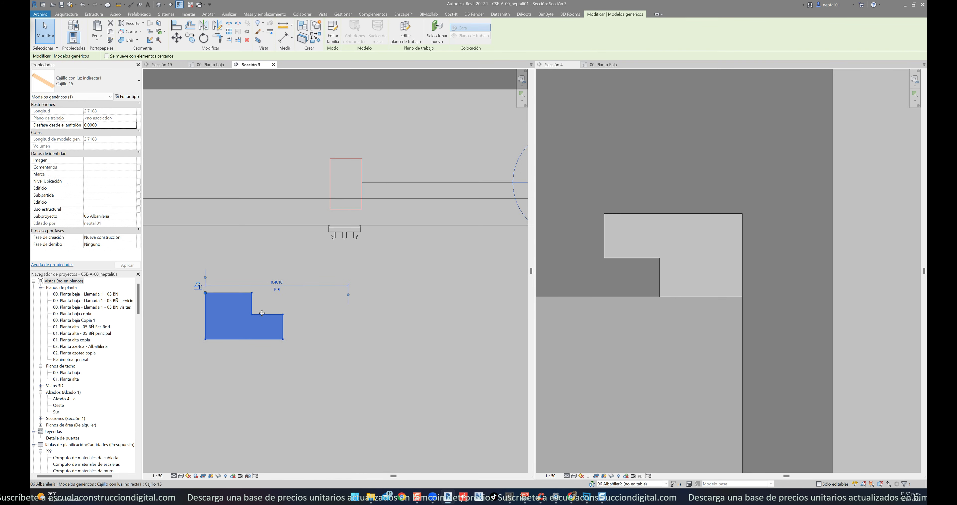
{"action": "middle_click_drag", "start_coordinate": [260, 308], "coordinate": [334, 315]}
{"action": "scroll", "coordinate": [335, 281], "scroll_direction": "down", "scroll_amount": 1}
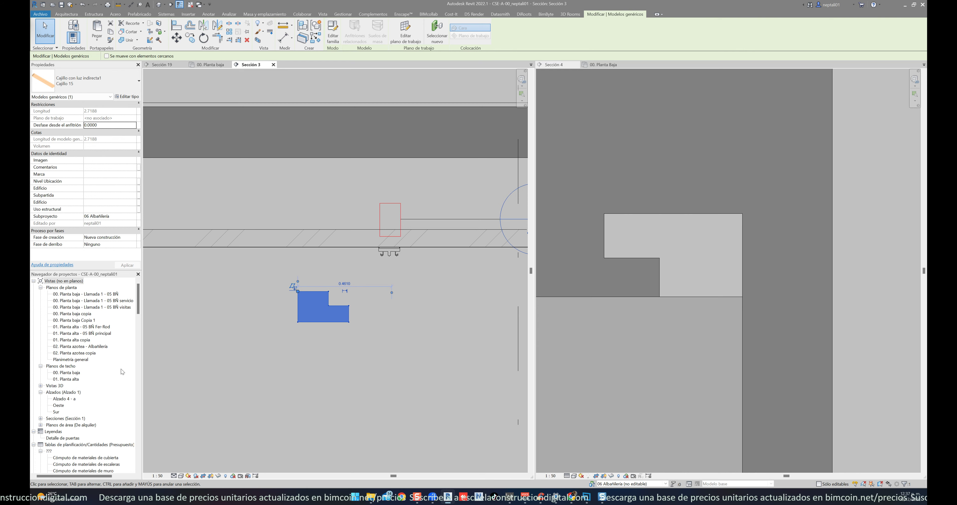
- Return to the 00. Planta baja ceiling plan and start a similar Cajillo 15 with CS
{"action": "double_click", "coordinate": [68, 373]}
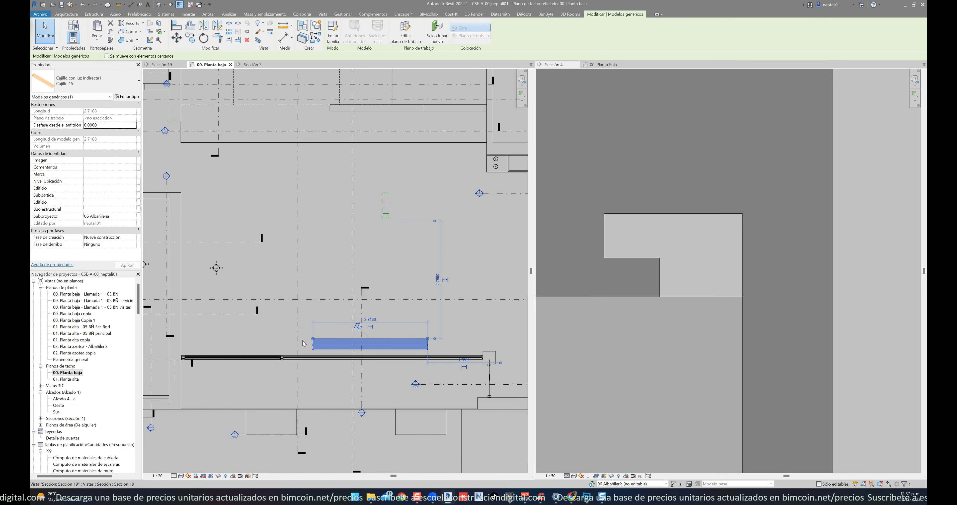
{"action": "scroll", "coordinate": [306, 344], "scroll_direction": "up", "scroll_amount": 2}
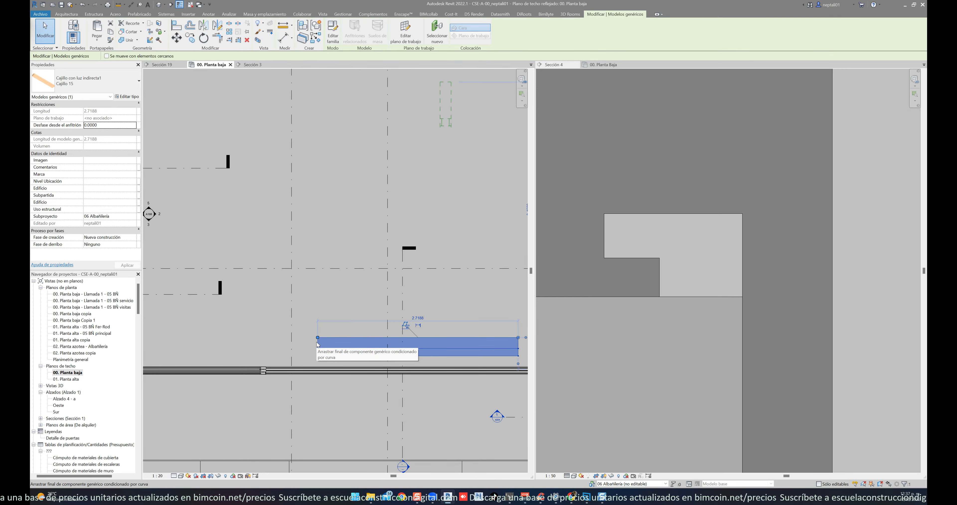
{"action": "key", "text": "c"}
{"action": "key", "text": "s"}
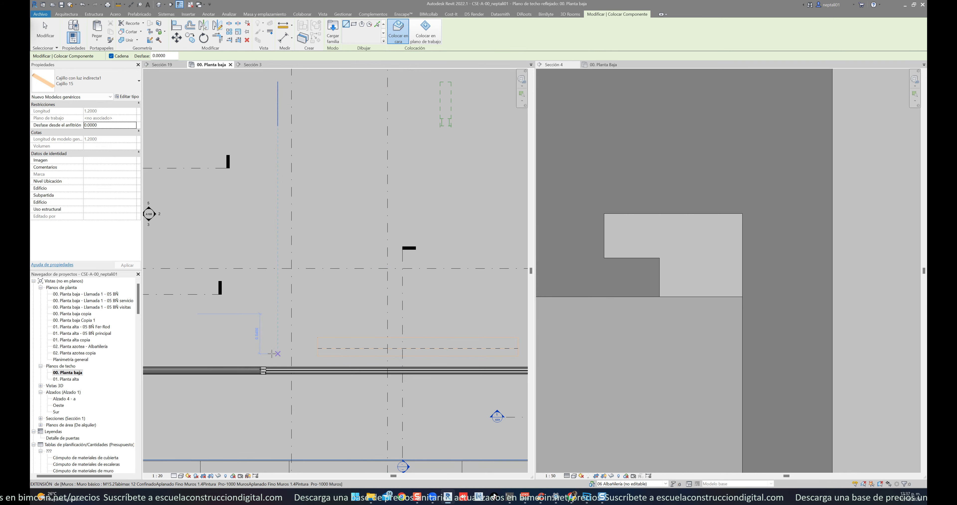
- Place a new Cajillo 15 cove between two points and delete the old pasted one
{"action": "left_click", "coordinate": [322, 324]}
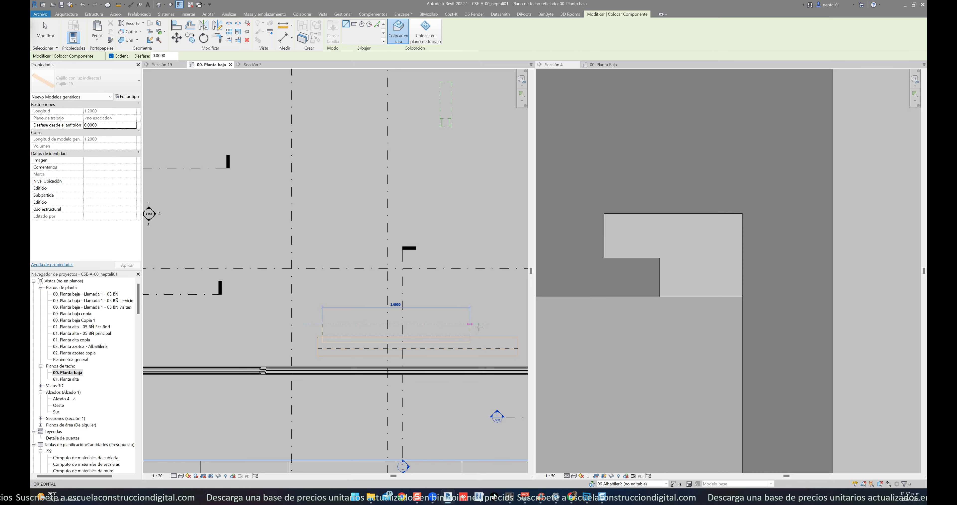
{"action": "left_click", "coordinate": [481, 324]}
{"action": "key", "text": "Escape"}
{"action": "key", "text": "Escape"}
{"action": "scroll", "coordinate": [407, 350], "scroll_direction": "up", "scroll_amount": 2}
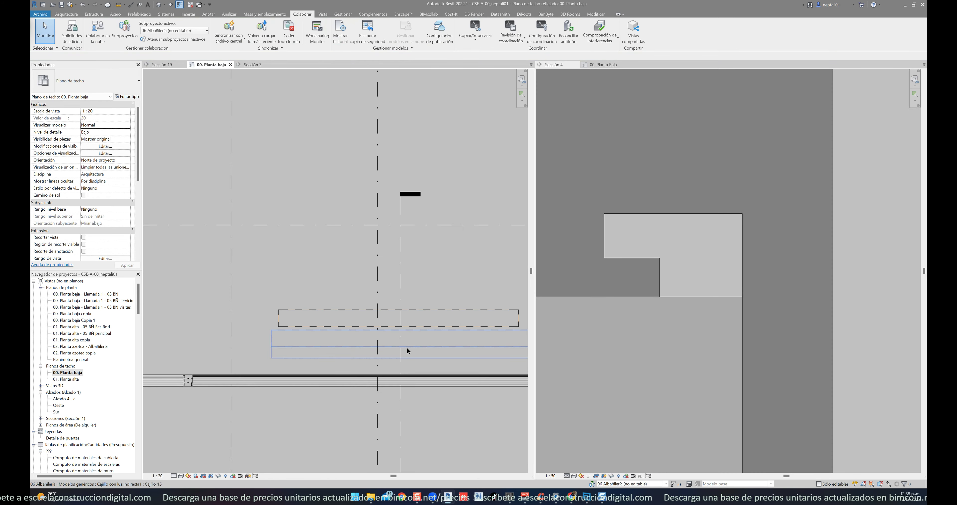
{"action": "left_click", "coordinate": [407, 346]}
{"action": "key", "text": "Delete"}
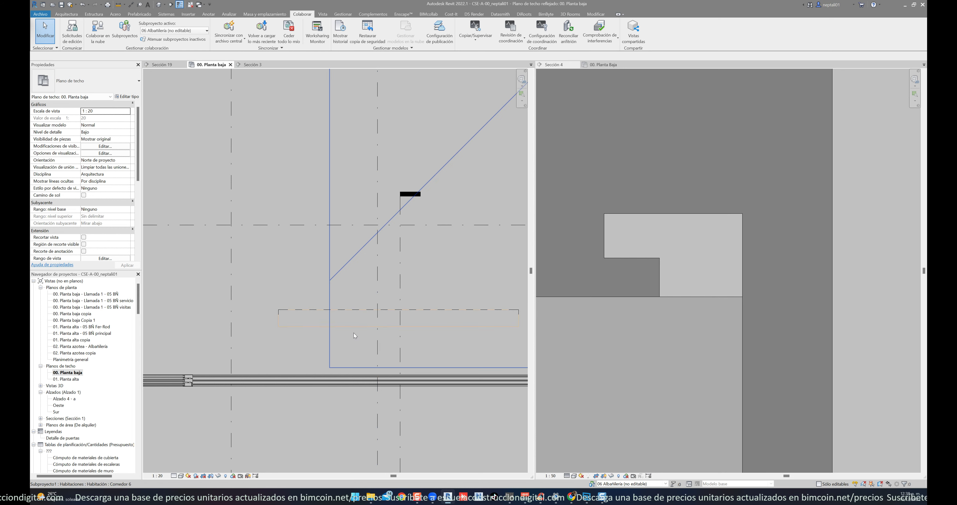
{"action": "scroll", "coordinate": [393, 356], "scroll_direction": "down", "scroll_amount": 3}
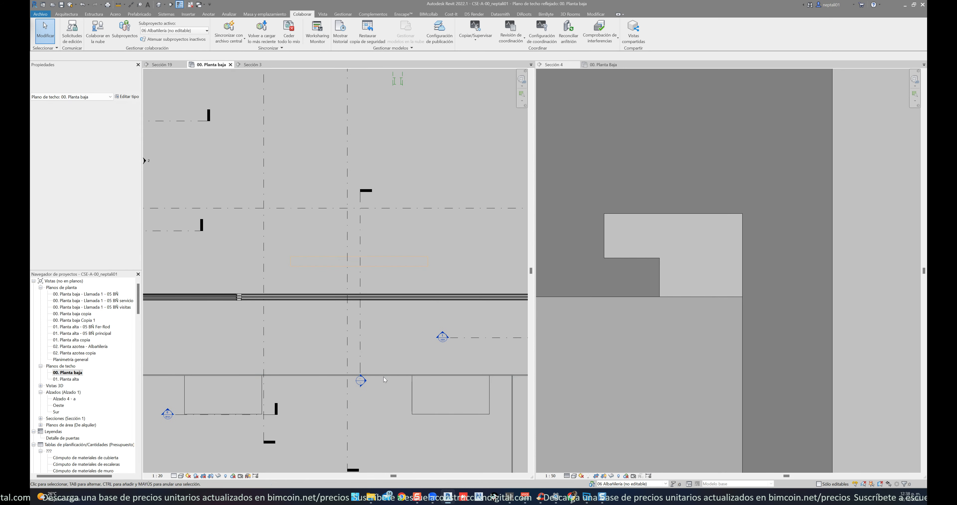
- Reopen Sección 3 and select the 2.1400-long cove profile against the slab
{"action": "double_click", "coordinate": [365, 381]}
{"action": "scroll", "coordinate": [298, 281], "scroll_direction": "up", "scroll_amount": 3}
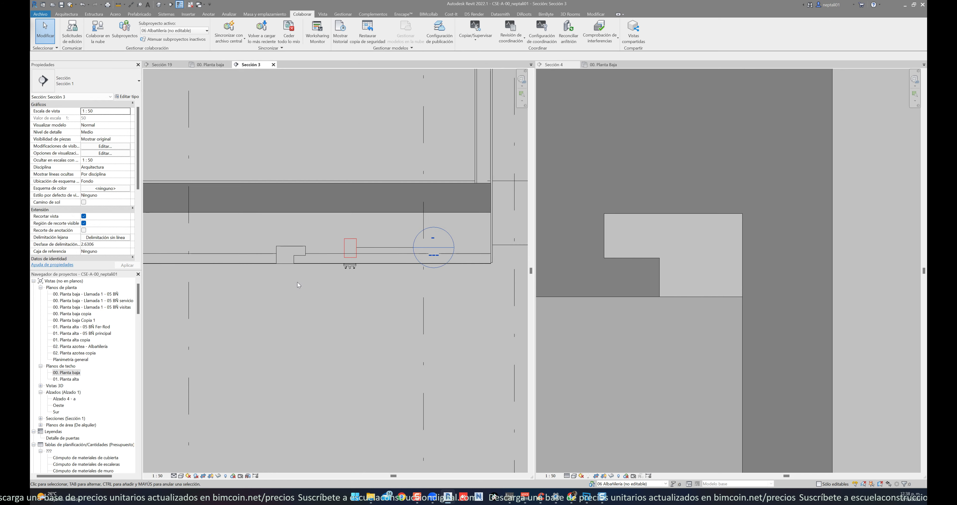
{"action": "scroll", "coordinate": [304, 266], "scroll_direction": "up", "scroll_amount": 2}
{"action": "scroll", "coordinate": [303, 265], "scroll_direction": "up", "scroll_amount": 2}
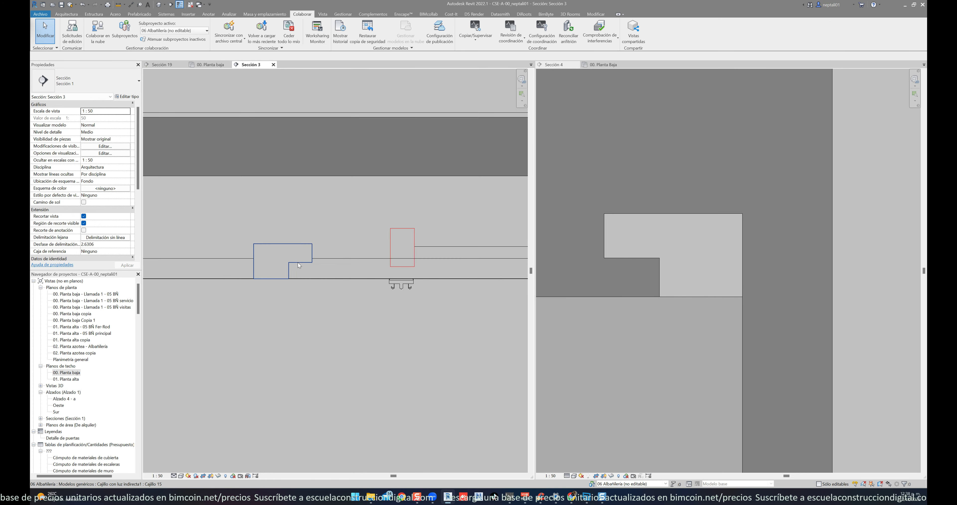
{"action": "left_click", "coordinate": [298, 263]}
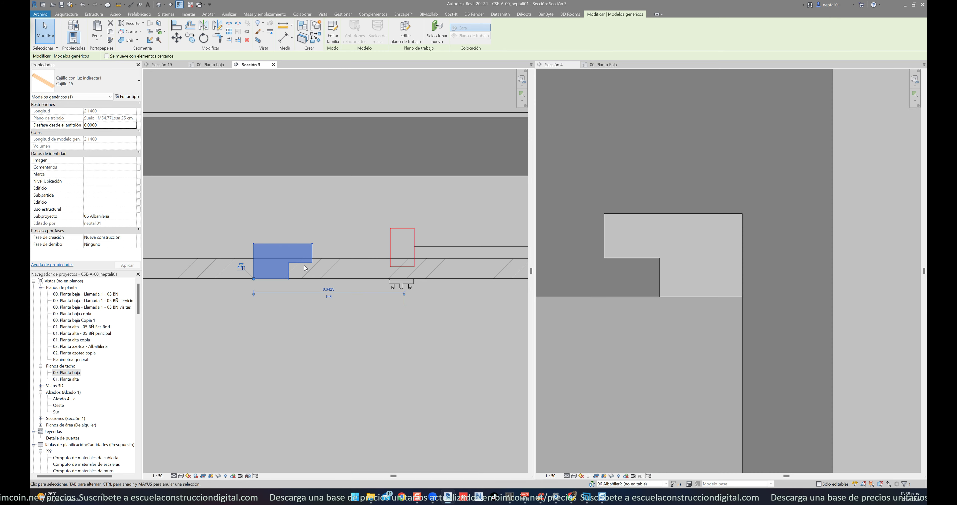
- In the 00. Planta baja ceiling plan, drag the cove's end grips to shorten it
{"action": "double_click", "coordinate": [69, 373]}
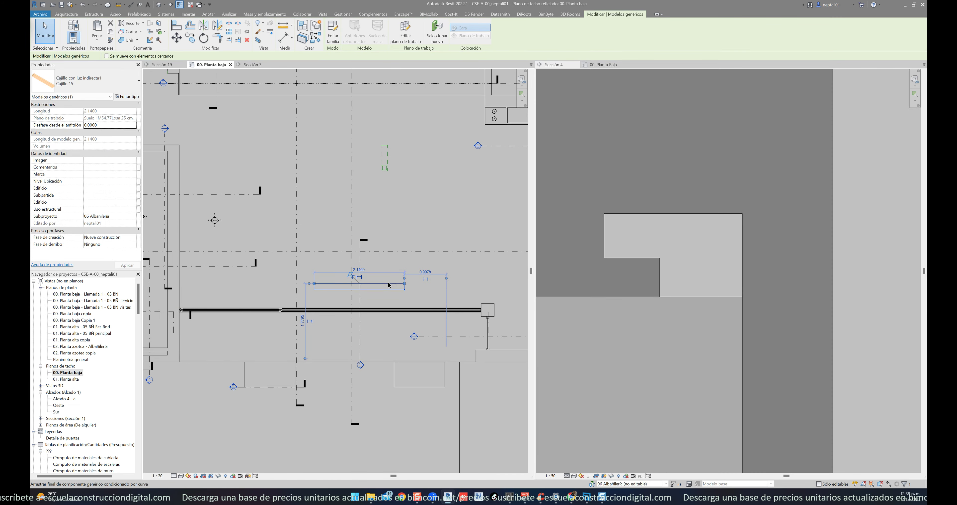
{"action": "left_click_drag", "start_coordinate": [283, 284], "coordinate": [280, 284]}
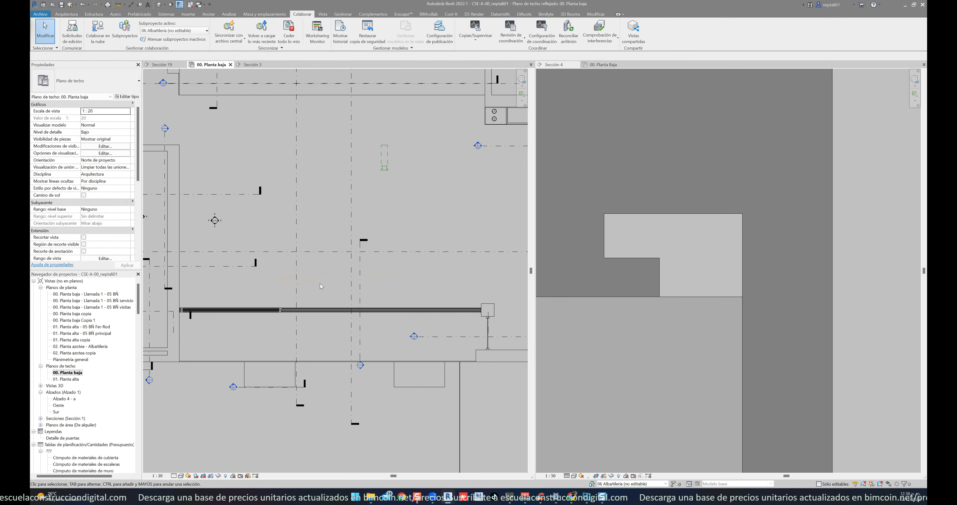
{"action": "mouse_move", "coordinate": [404, 284]}
{"action": "left_mouse_down"}
{"action": "mouse_move", "coordinate": [319, 284]}
{"action": "mouse_move", "coordinate": [391, 289]}
{"action": "left_mouse_up"}
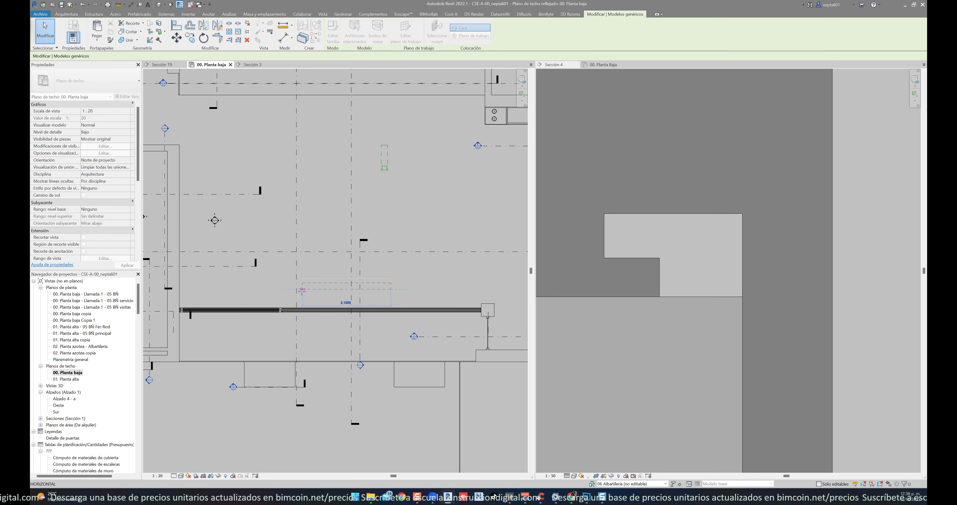
{"action": "left_click", "coordinate": [378, 340]}
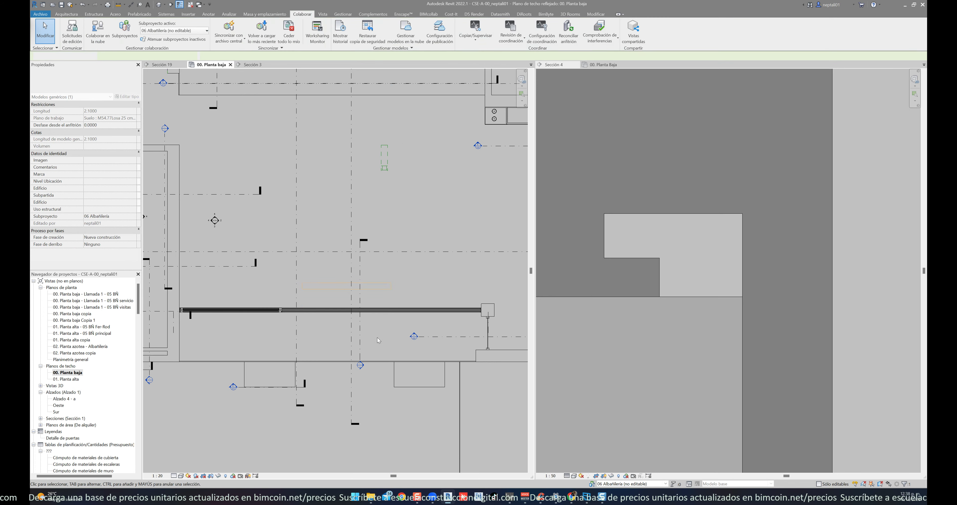
- Back in Sección 3, select the now 2.1000-long cove and start moving it with MV
{"action": "double_click", "coordinate": [363, 364]}
{"action": "scroll", "coordinate": [296, 284], "scroll_direction": "down", "scroll_amount": 2}
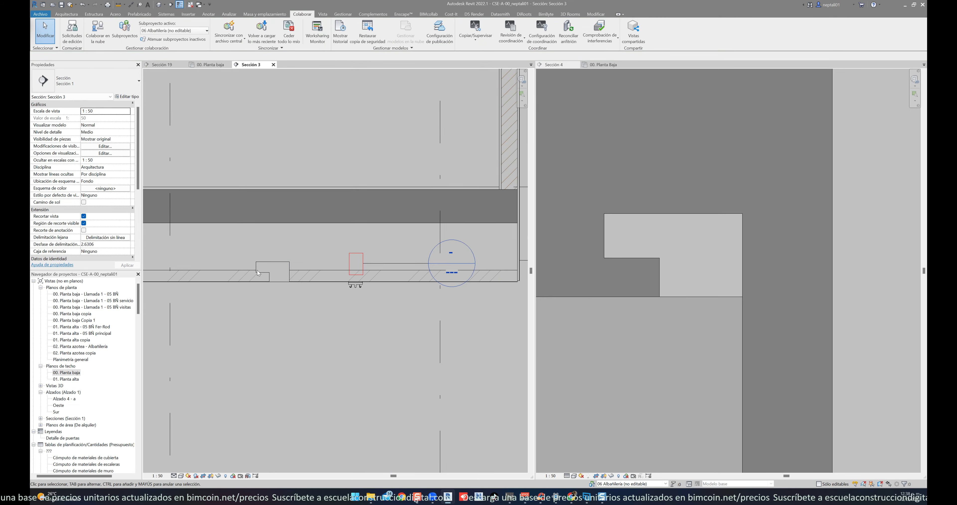
{"action": "scroll", "coordinate": [303, 270], "scroll_direction": "up", "scroll_amount": 3}
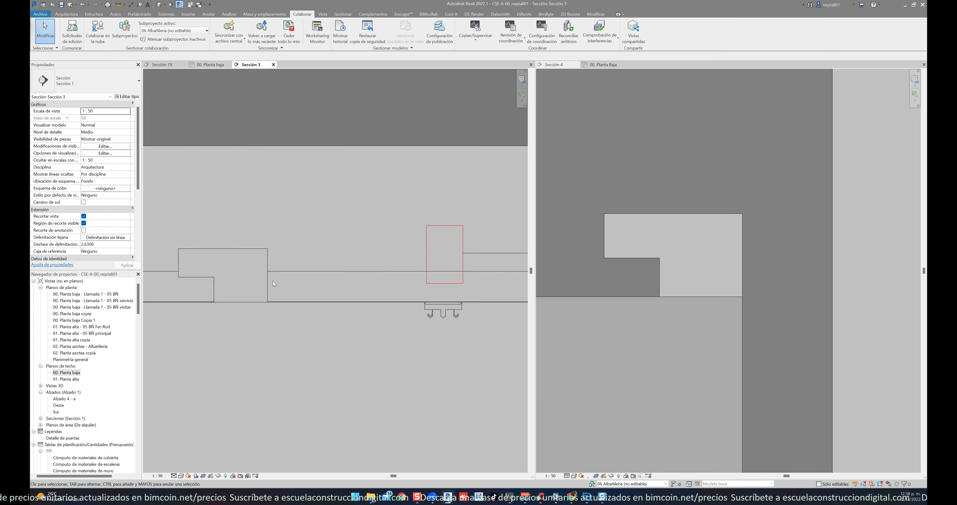
{"action": "left_click", "coordinate": [268, 283]}
{"action": "key", "text": "m"}
{"action": "key", "text": "v"}
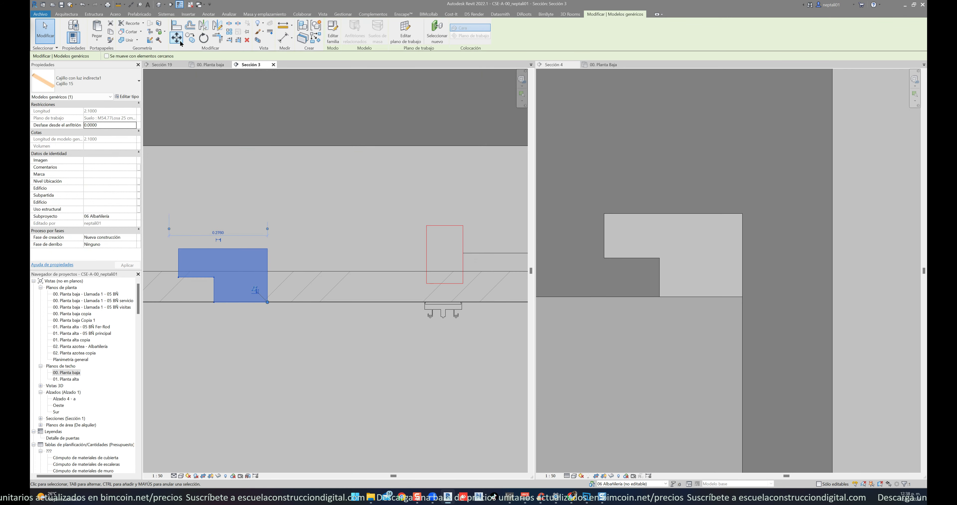
- Move the cove from its corner onto the slab-edge corner by the window
{"action": "left_click", "coordinate": [268, 303]}
{"action": "scroll", "coordinate": [440, 294], "scroll_direction": "up", "scroll_amount": 3}
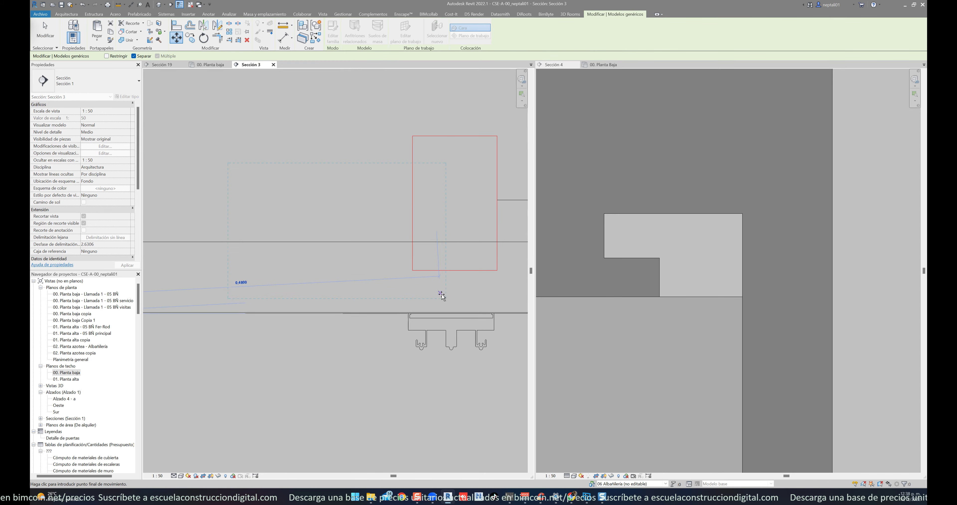
{"action": "scroll", "coordinate": [409, 316], "scroll_direction": "up", "scroll_amount": 1}
{"action": "left_click", "coordinate": [377, 330]}
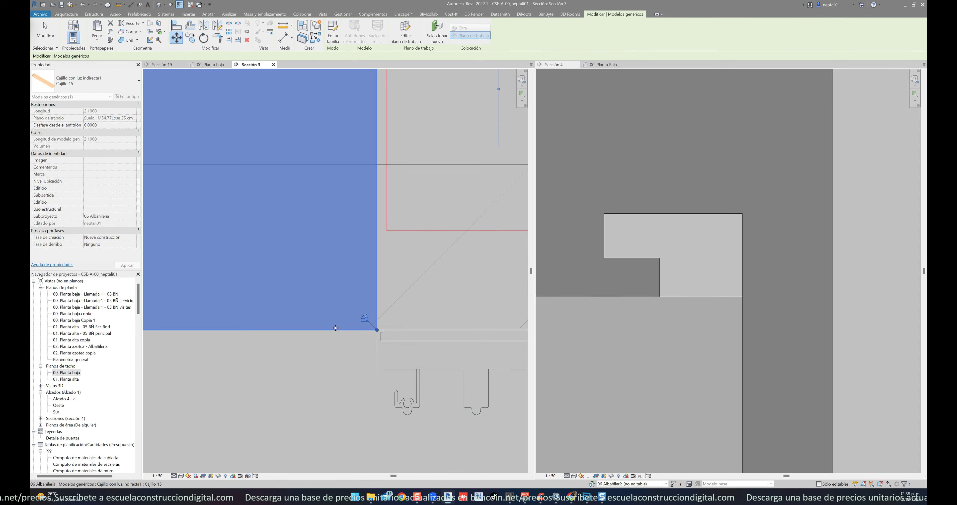
{"action": "scroll", "coordinate": [386, 356], "scroll_direction": "down", "scroll_amount": 3}
{"action": "scroll", "coordinate": [394, 375], "scroll_direction": "down", "scroll_amount": 2}
{"action": "left_click", "coordinate": [392, 376]}
- Measure the cove's 0.1500 height above the floor line, then reselect the cove
{"action": "scroll", "coordinate": [390, 372], "scroll_direction": "up", "scroll_amount": 2}
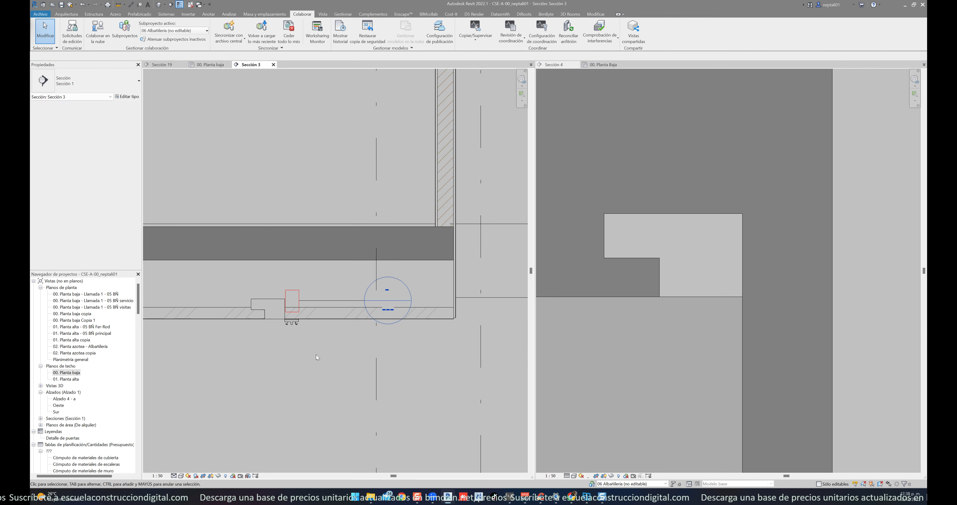
{"action": "scroll", "coordinate": [264, 307], "scroll_direction": "up", "scroll_amount": 2}
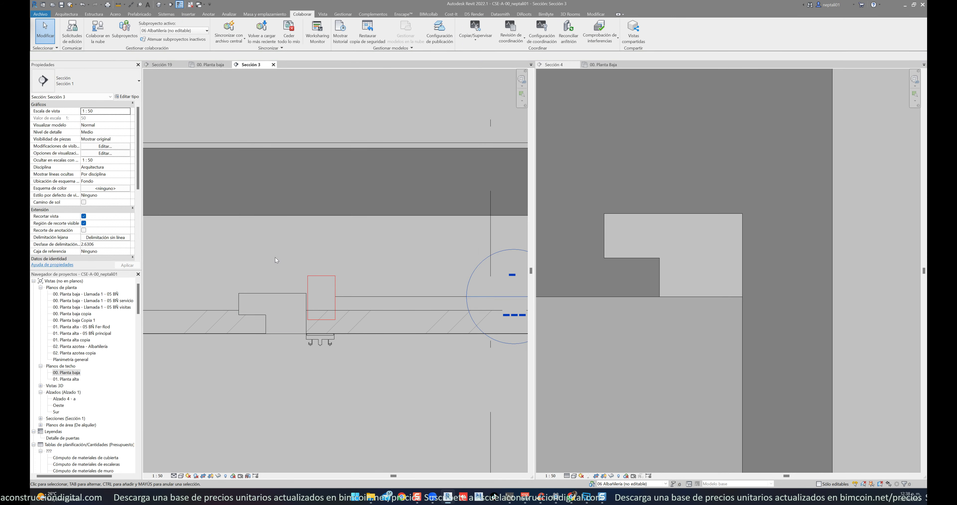
{"action": "scroll", "coordinate": [289, 303], "scroll_direction": "up", "scroll_amount": 1}
{"action": "scroll", "coordinate": [288, 301], "scroll_direction": "up", "scroll_amount": 1}
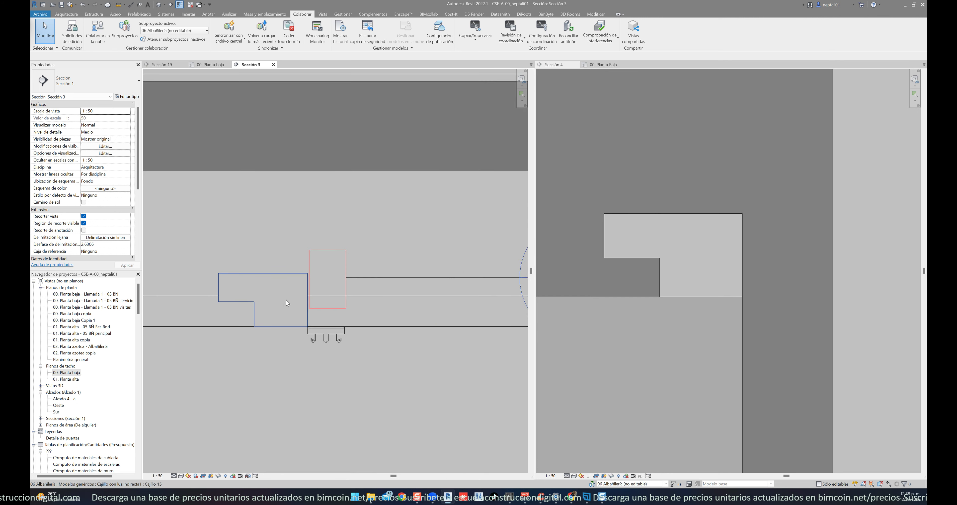
{"action": "left_click", "coordinate": [119, 4]}
{"action": "scroll", "coordinate": [292, 314], "scroll_direction": "up", "scroll_amount": 1}
{"action": "left_click", "coordinate": [300, 334]}
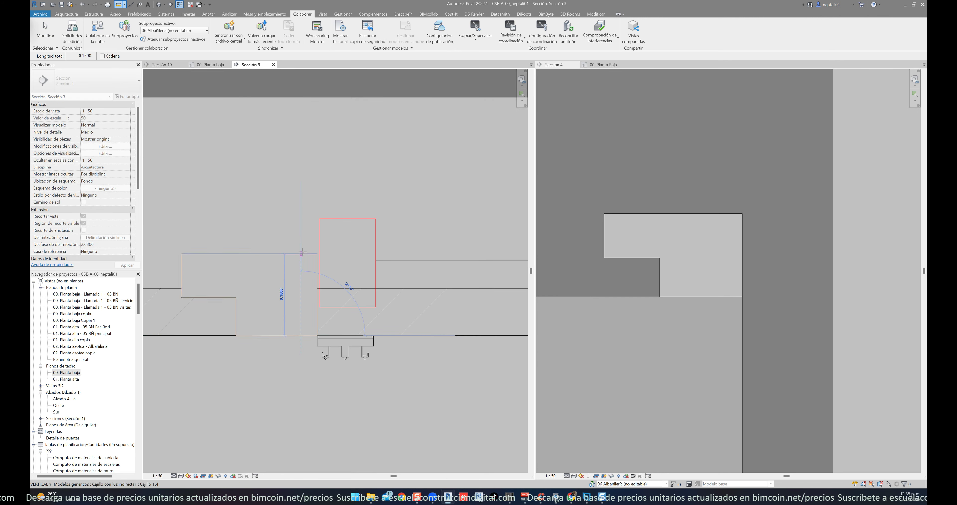
{"action": "key", "text": "Escape"}
{"action": "key", "text": "Escape"}
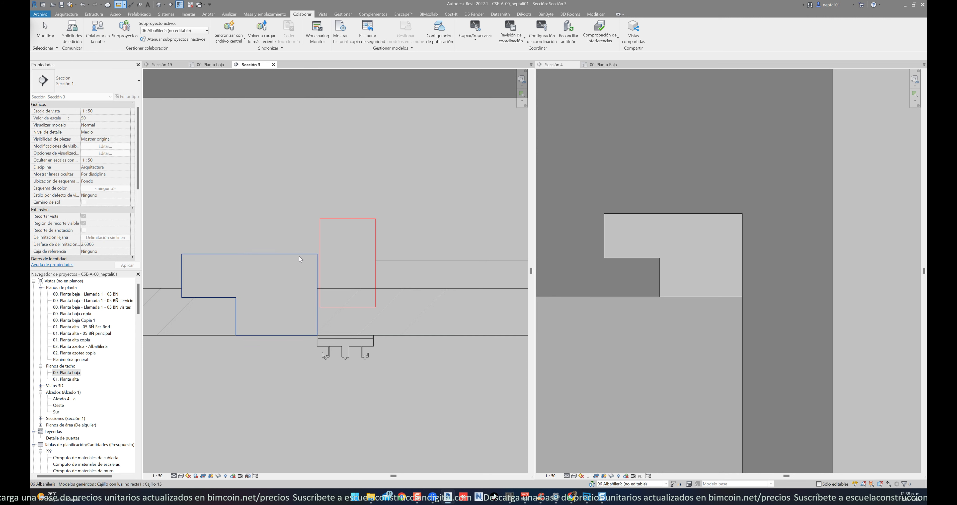
{"action": "left_click", "coordinate": [298, 254]}
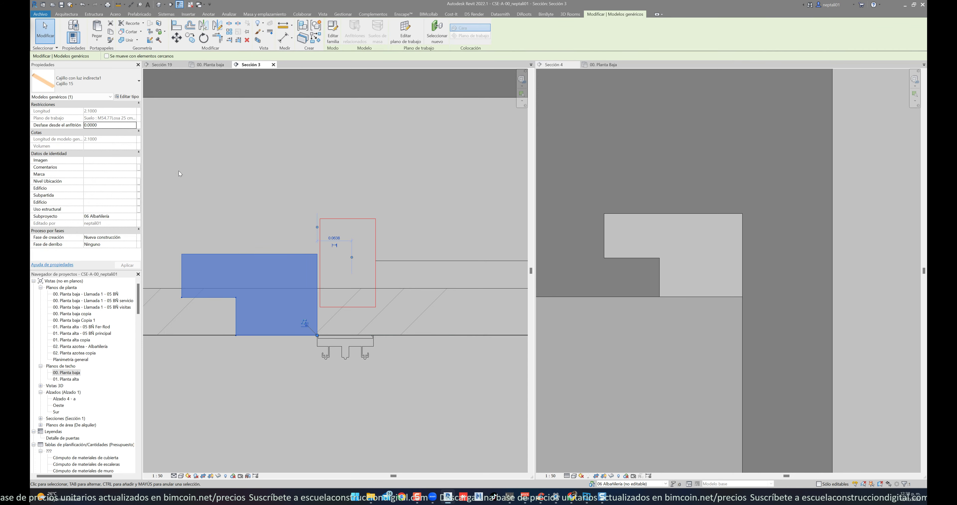
- Change the Cajillo 15 type's Profundidad de cajillo from 0.1500 to 0.3000
{"action": "left_click", "coordinate": [125, 97]}
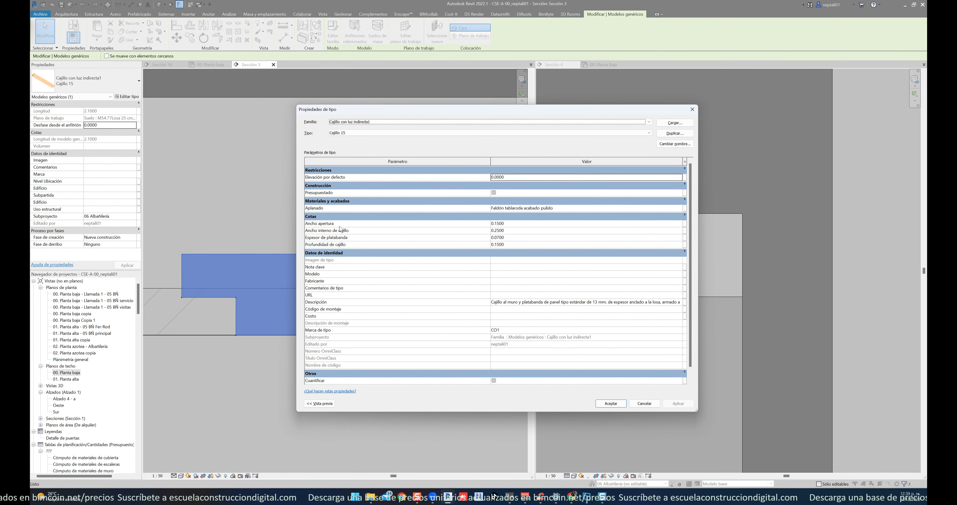
{"action": "left_click", "coordinate": [517, 245]}
{"action": "type", "text": ".3"}
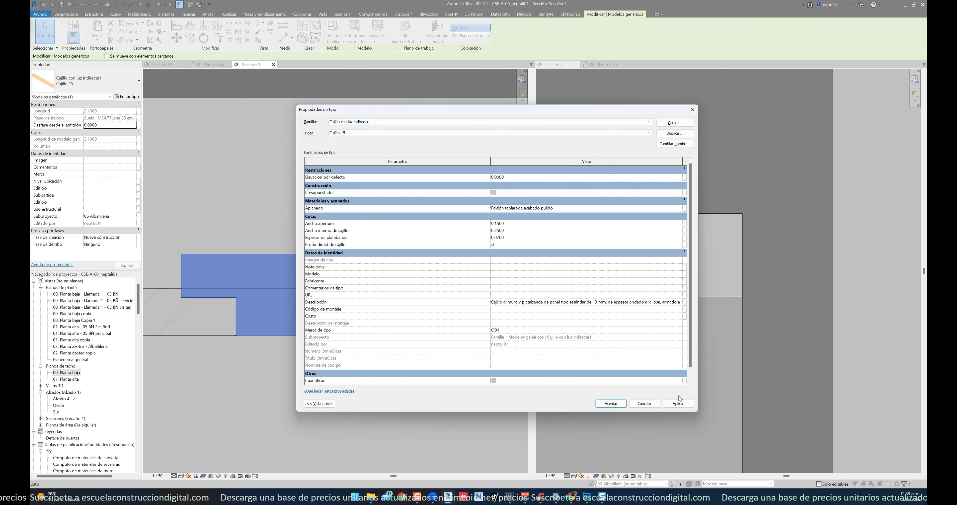
{"action": "left_click", "coordinate": [682, 406]}
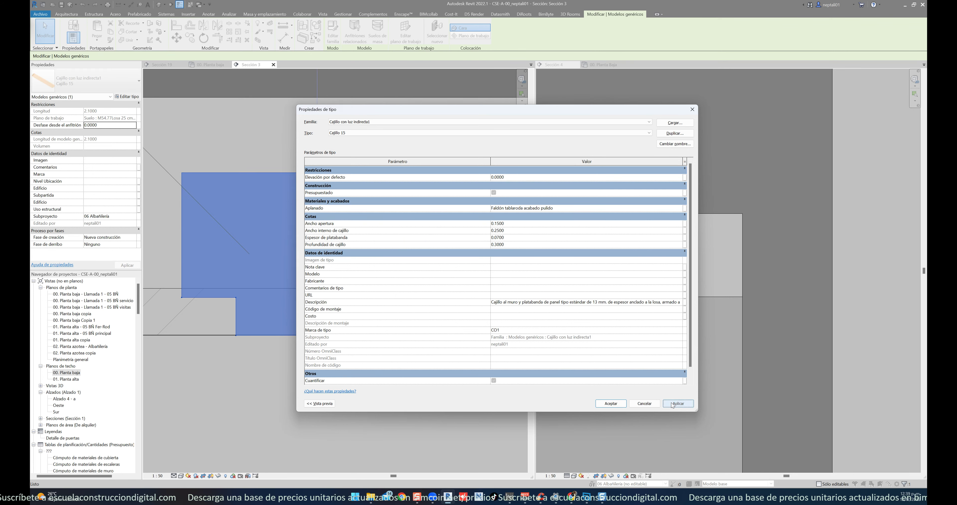
{"action": "left_click", "coordinate": [616, 403]}
{"action": "left_click", "coordinate": [369, 390]}
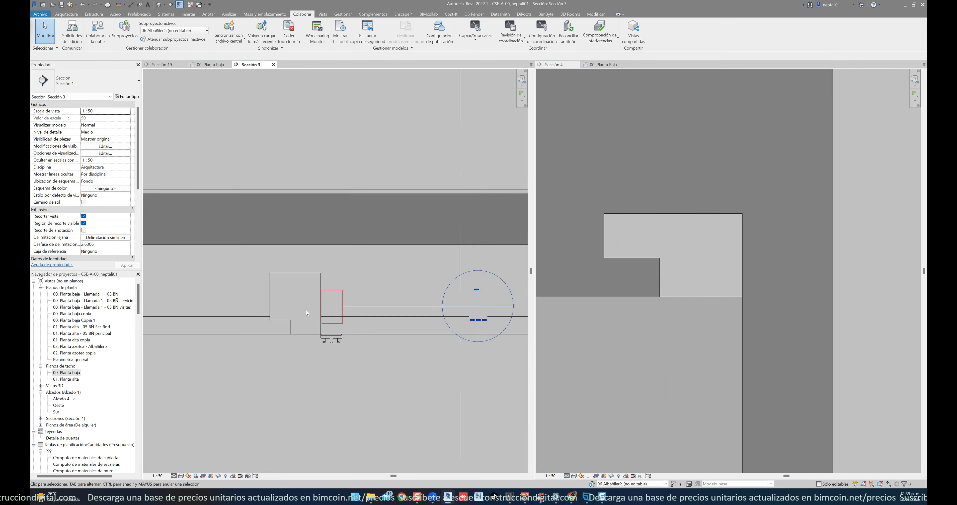
{"action": "middle_click_drag", "start_coordinate": [303, 308], "coordinate": [296, 250]}
{"action": "scroll", "coordinate": [335, 236], "scroll_direction": "up", "scroll_amount": 3}
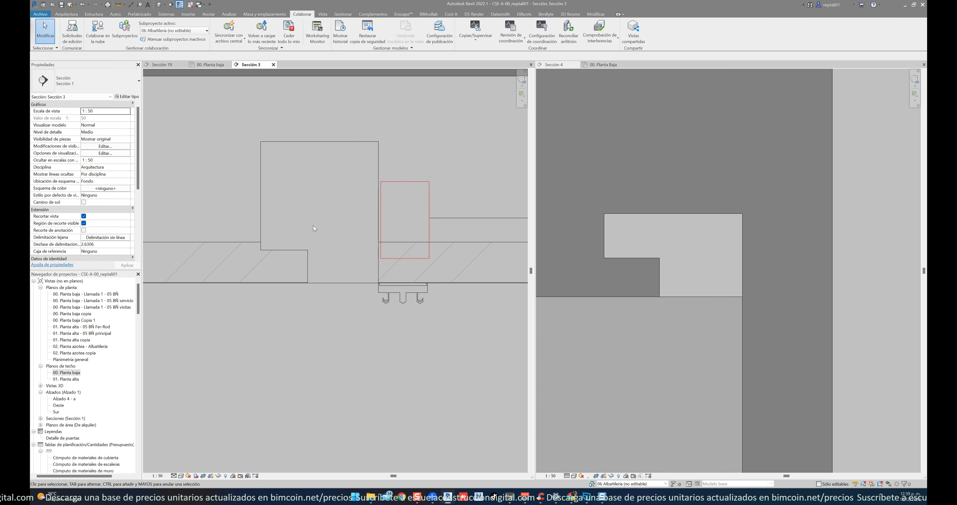
{"action": "scroll", "coordinate": [314, 225], "scroll_direction": "down", "scroll_amount": 2}
{"action": "scroll", "coordinate": [307, 267], "scroll_direction": "down", "scroll_amount": 1}
{"action": "scroll", "coordinate": [316, 272], "scroll_direction": "down", "scroll_amount": 2}
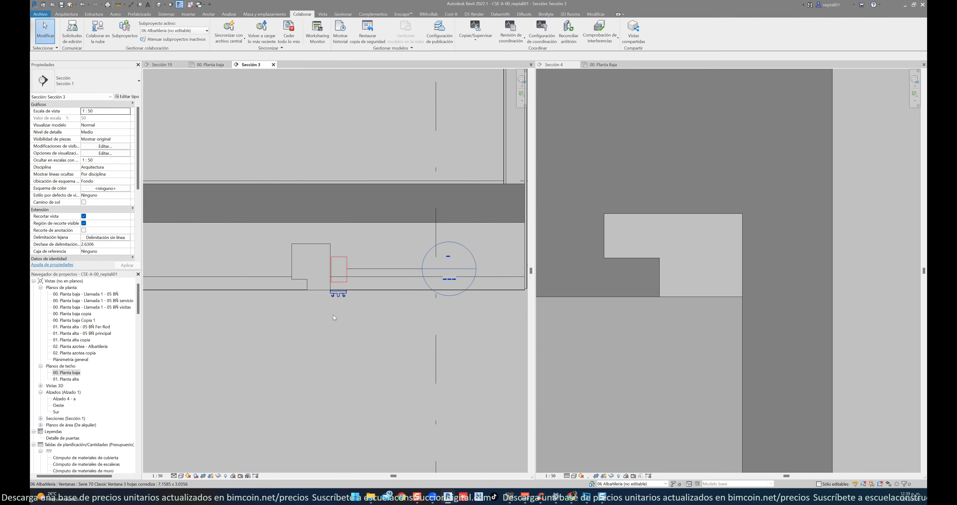
{"action": "scroll", "coordinate": [293, 283], "scroll_direction": "up", "scroll_amount": 3}
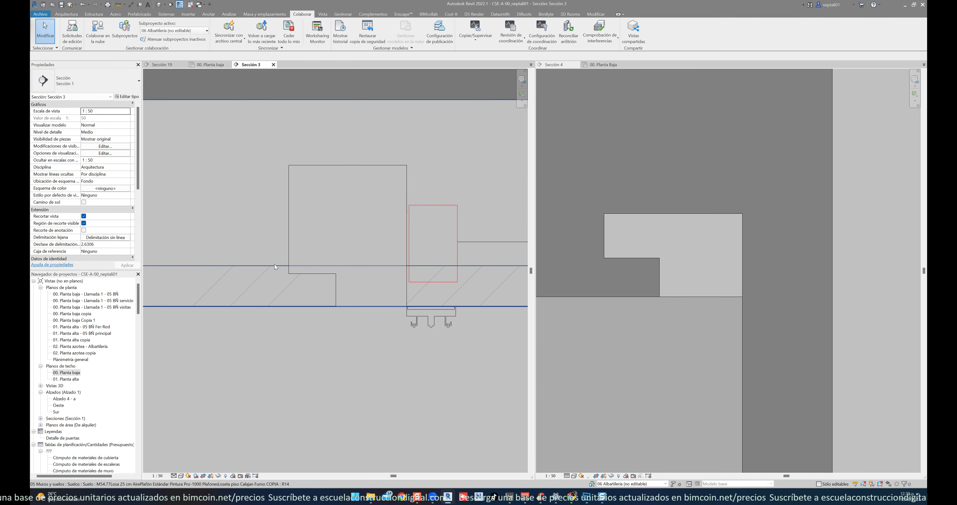
{"action": "scroll", "coordinate": [275, 265], "scroll_direction": "down", "scroll_amount": 1}
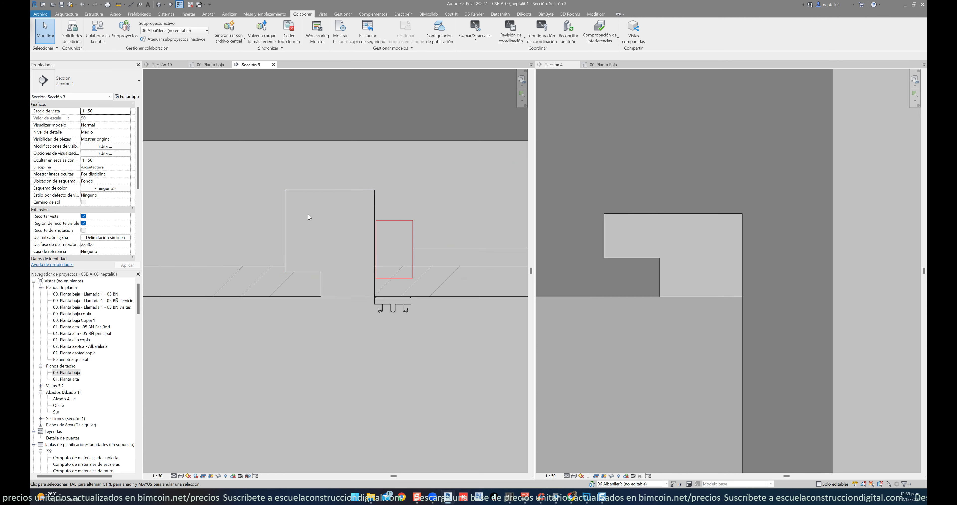
{"action": "scroll", "coordinate": [308, 216], "scroll_direction": "down", "scroll_amount": 2}
{"action": "middle_click_drag", "start_coordinate": [305, 316], "coordinate": [271, 334]}
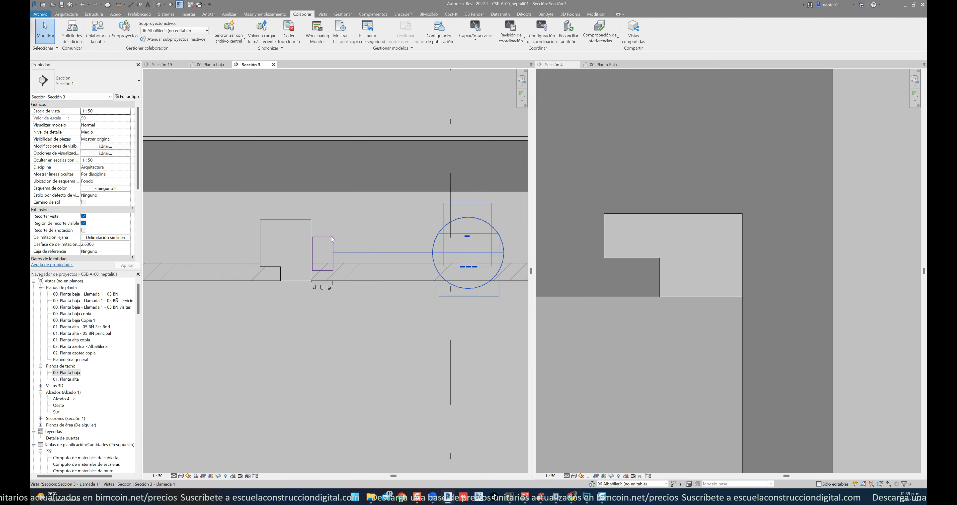
- Enlarge the 1:5 callout boundary in Sección 3 so it encloses the cove
{"action": "left_click", "coordinate": [332, 240]}
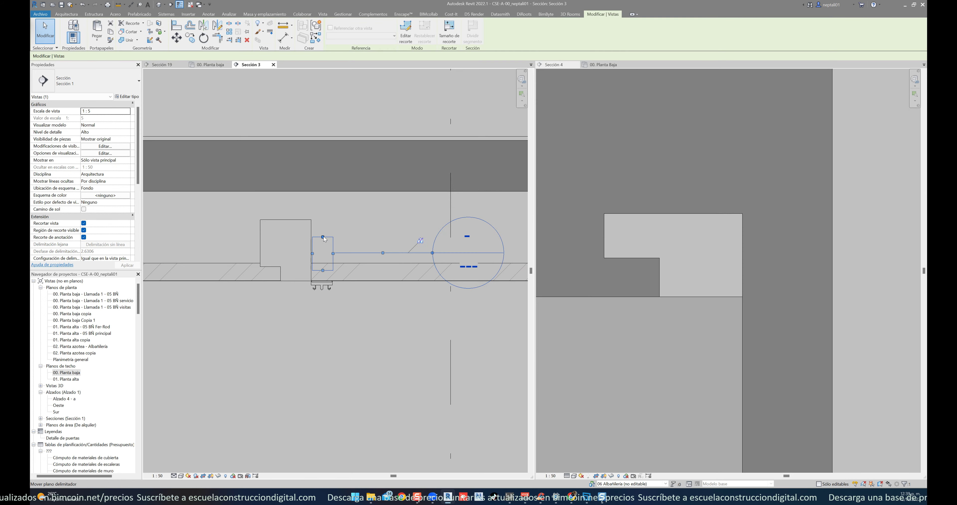
{"action": "left_click_drag", "start_coordinate": [323, 236], "coordinate": [323, 195]}
{"action": "left_click_drag", "start_coordinate": [311, 233], "coordinate": [220, 233]}
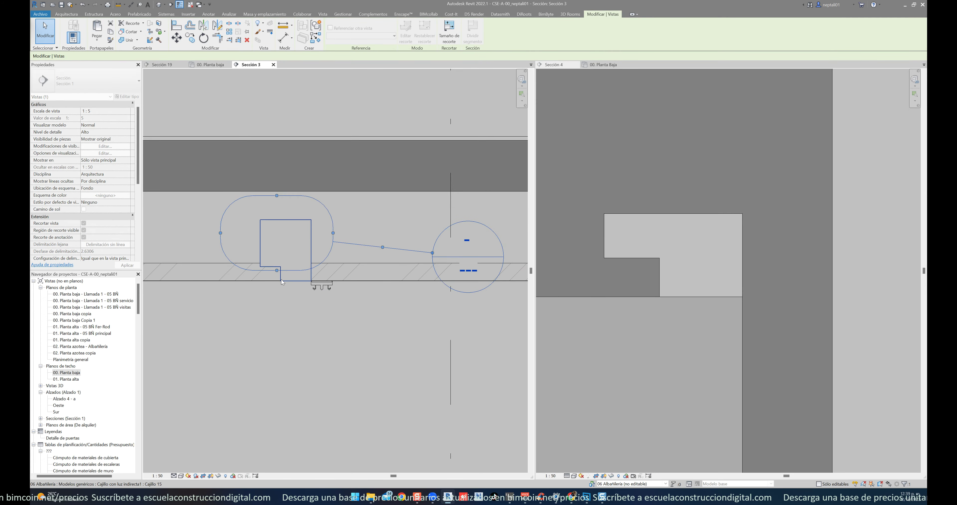
{"action": "left_click_drag", "start_coordinate": [277, 270], "coordinate": [277, 323]}
{"action": "left_click_drag", "start_coordinate": [333, 260], "coordinate": [357, 260]}
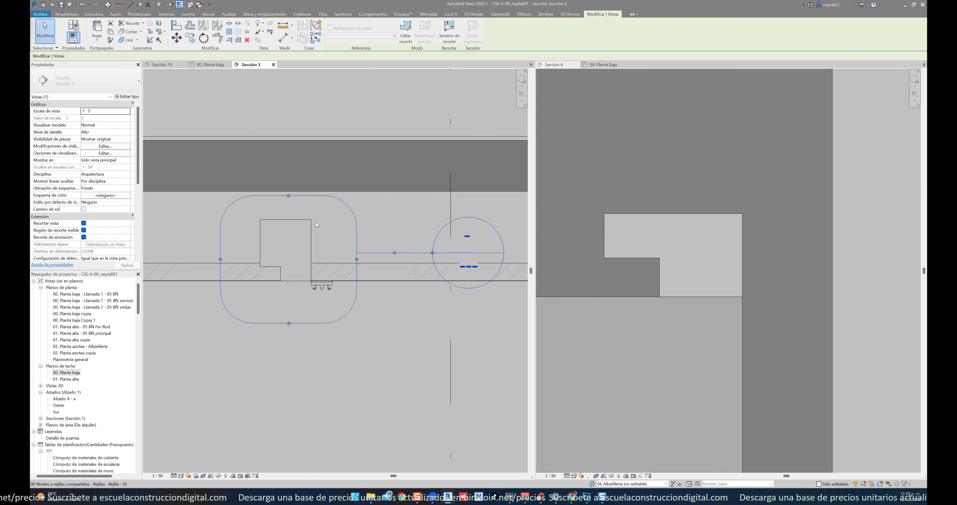
{"action": "left_click_drag", "start_coordinate": [288, 195], "coordinate": [289, 186]}
{"action": "left_click", "coordinate": [402, 298]}
- Open the 00. Planta baja reflected ceiling plan
{"action": "scroll", "coordinate": [340, 268], "scroll_direction": "down", "scroll_amount": 4}
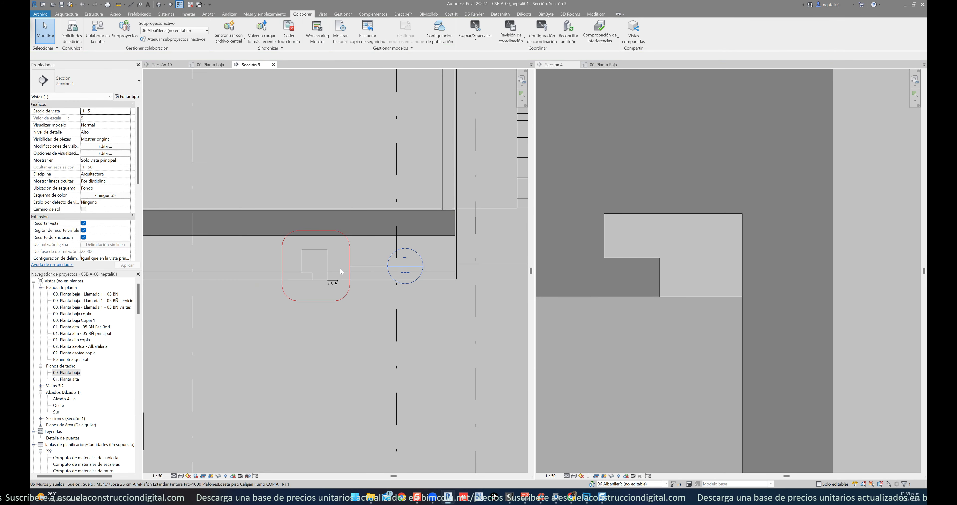
{"action": "scroll", "coordinate": [343, 269], "scroll_direction": "down", "scroll_amount": 3}
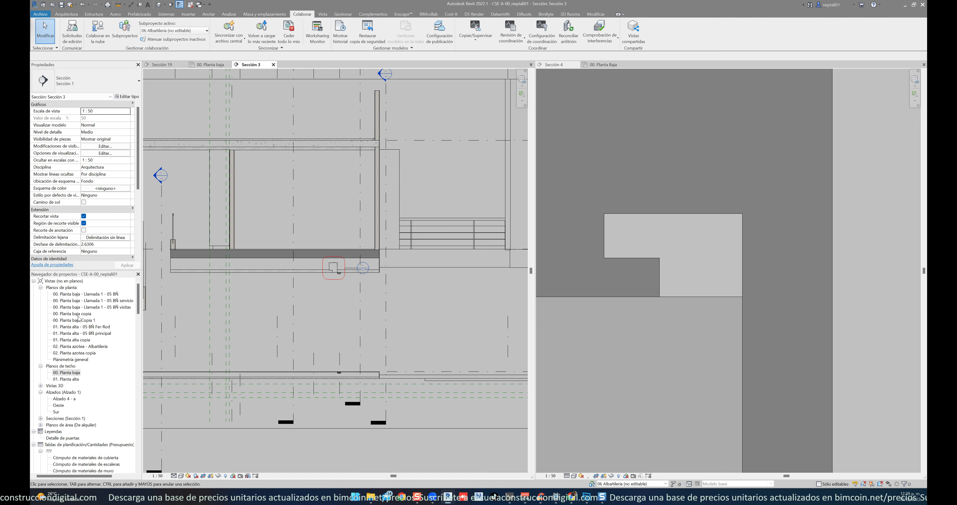
{"action": "double_click", "coordinate": [70, 373]}
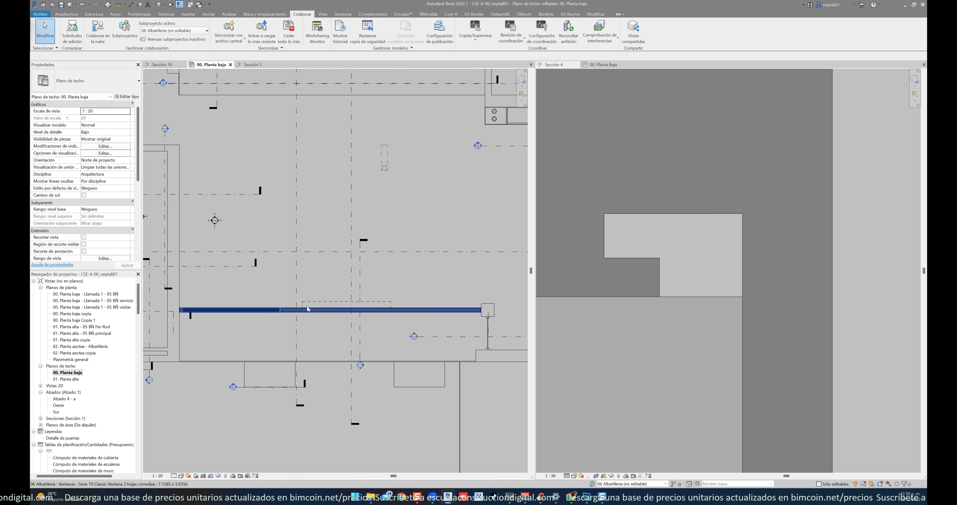
- Lengthen the Cajillo cove in plan from 2.10 to 4.94
{"action": "left_click", "coordinate": [308, 305]}
{"action": "scroll", "coordinate": [308, 304], "scroll_direction": "up", "scroll_amount": 3}
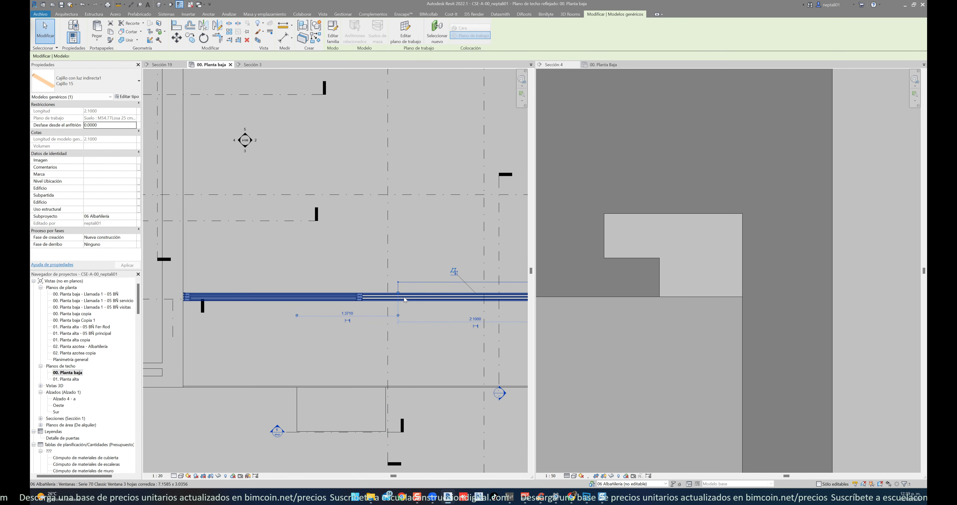
{"action": "mouse_move", "coordinate": [189, 293]}
{"action": "left_mouse_down"}
{"action": "mouse_move", "coordinate": [173, 299]}
{"action": "mouse_move", "coordinate": [192, 286]}
{"action": "left_mouse_up"}
{"action": "scroll", "coordinate": [223, 300], "scroll_direction": "up", "scroll_amount": 5}
{"action": "scroll", "coordinate": [200, 286], "scroll_direction": "up", "scroll_amount": 3}
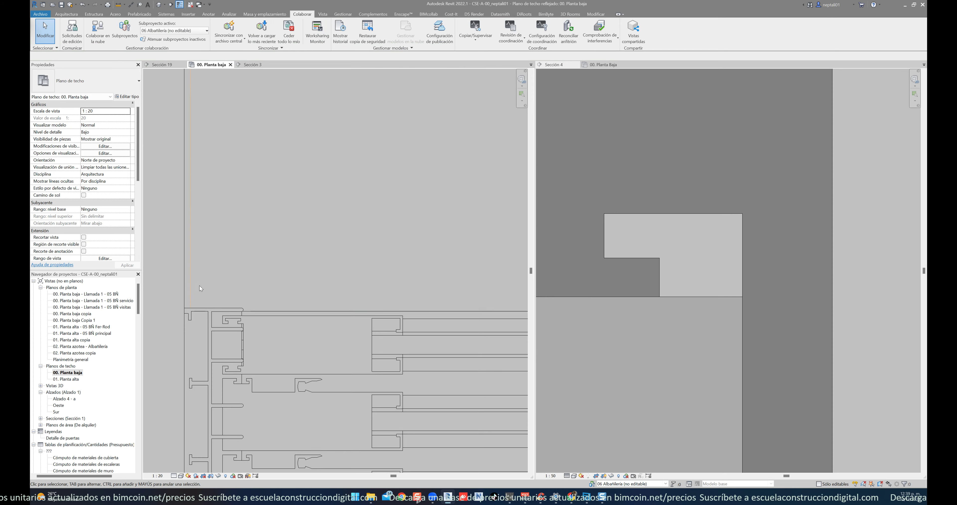
- Align the cove's near end to the wall edge with AL
{"action": "key", "text": "a"}
{"action": "key", "text": "l"}
{"action": "left_click", "coordinate": [184, 284]}
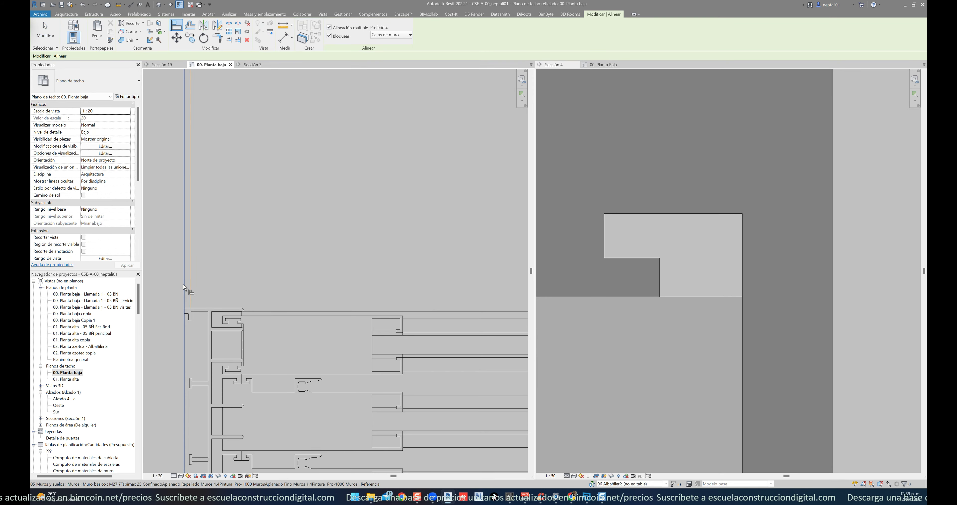
{"action": "scroll", "coordinate": [210, 269], "scroll_direction": "up", "scroll_amount": 5}
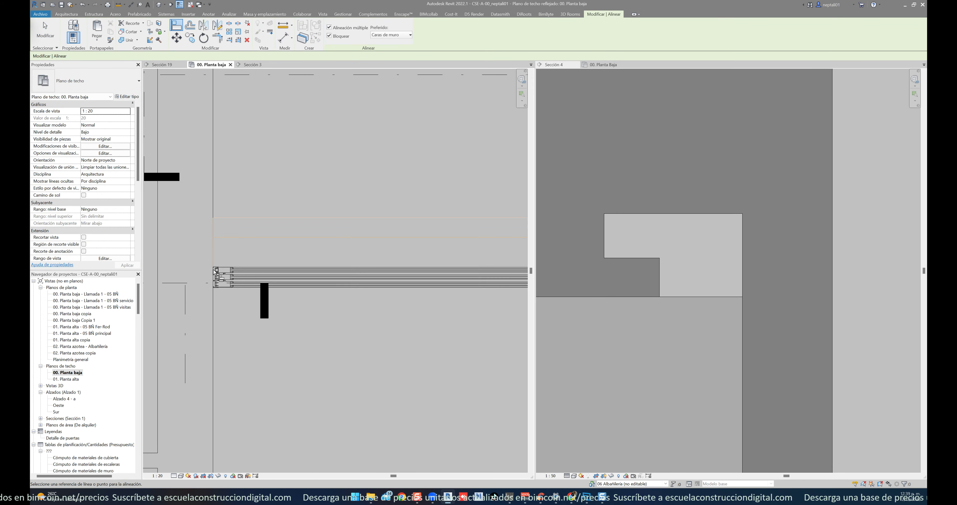
{"action": "scroll", "coordinate": [324, 320], "scroll_direction": "up", "scroll_amount": 2}
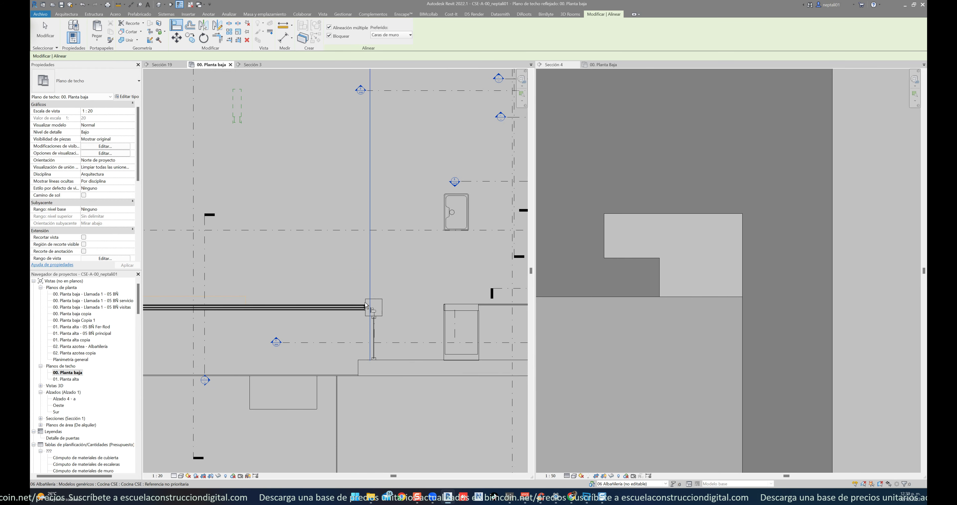
{"action": "middle_click_drag", "start_coordinate": [483, 297], "coordinate": [304, 282]}
{"action": "key", "text": "Escape"}
- Lengthen the cove from 5.013 to 7.04 toward the far wall
{"action": "left_click", "coordinate": [292, 281]}
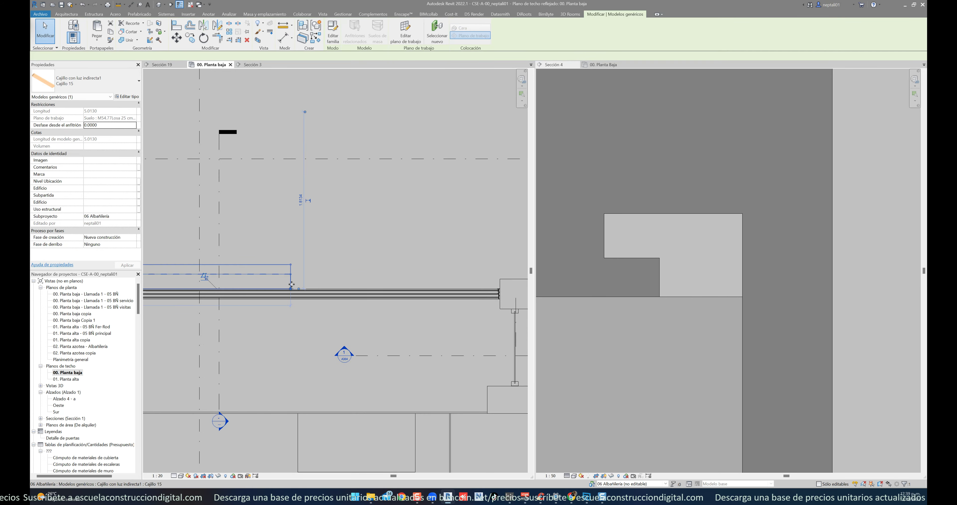
{"action": "left_click_drag", "start_coordinate": [484, 289], "coordinate": [496, 289]}
{"action": "scroll", "coordinate": [505, 306], "scroll_direction": "up", "scroll_amount": 2}
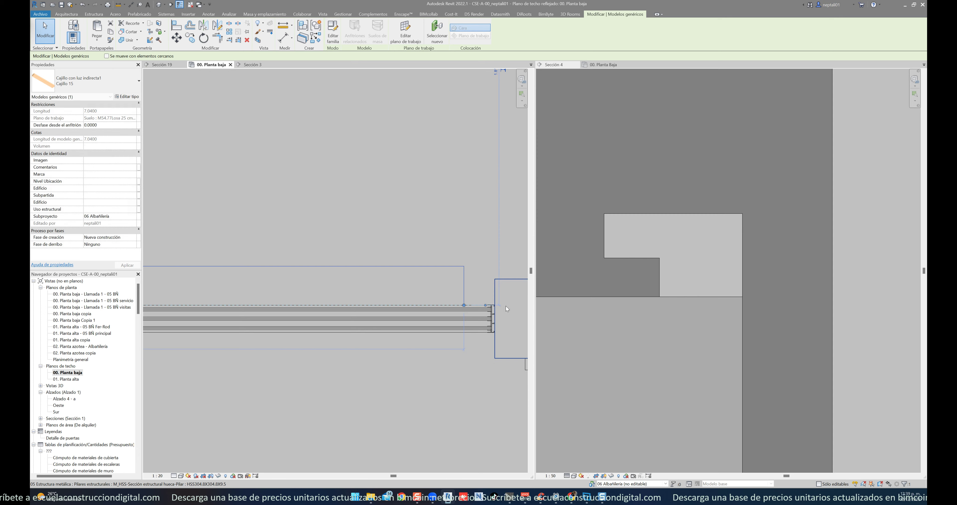
{"action": "scroll", "coordinate": [506, 306], "scroll_direction": "up", "scroll_amount": 2}
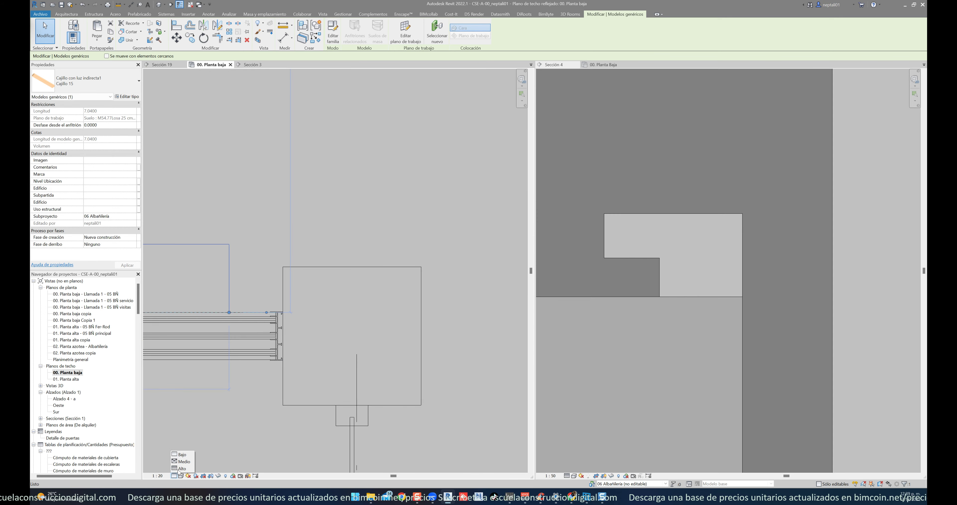
{"action": "left_click", "coordinate": [297, 325]}
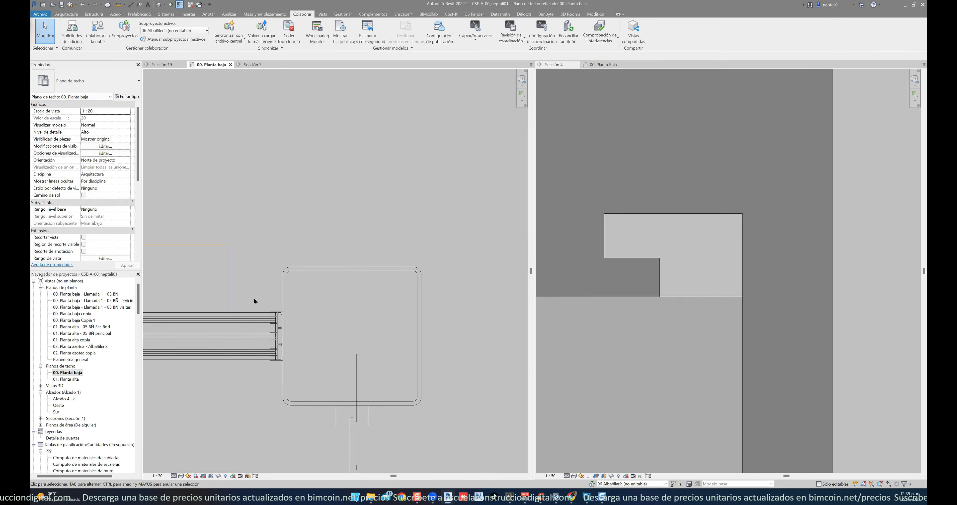
{"action": "left_click", "coordinate": [228, 297]}
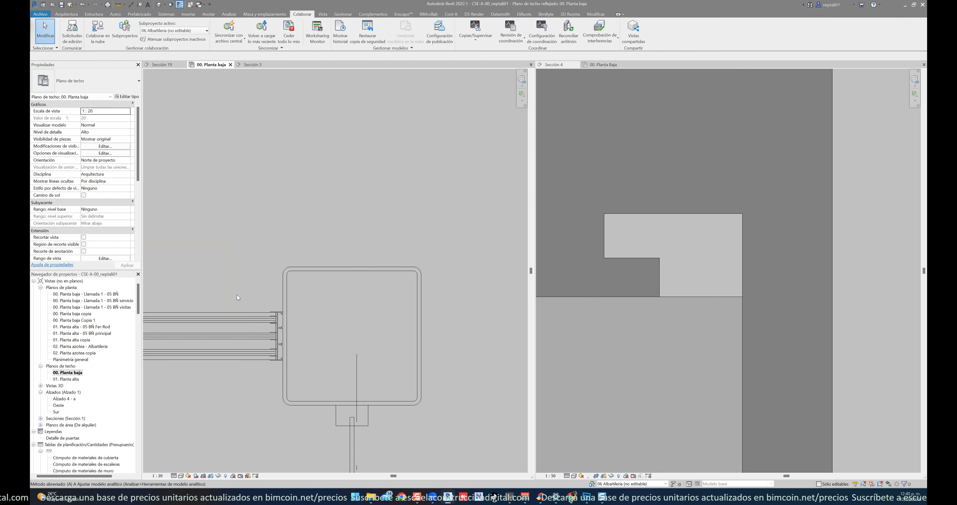
- Align and lock the cove's far end to the wall face, cancelling the column alignment error
{"action": "key", "text": "a"}
{"action": "key", "text": "l"}
{"action": "left_click", "coordinate": [282, 295]}
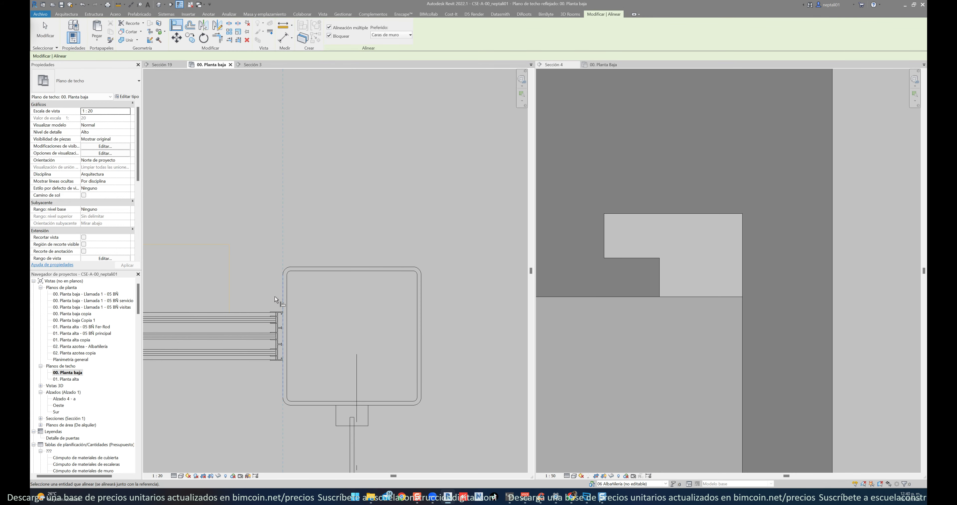
{"action": "left_click", "coordinate": [231, 295]}
{"action": "left_click", "coordinate": [326, 299]}
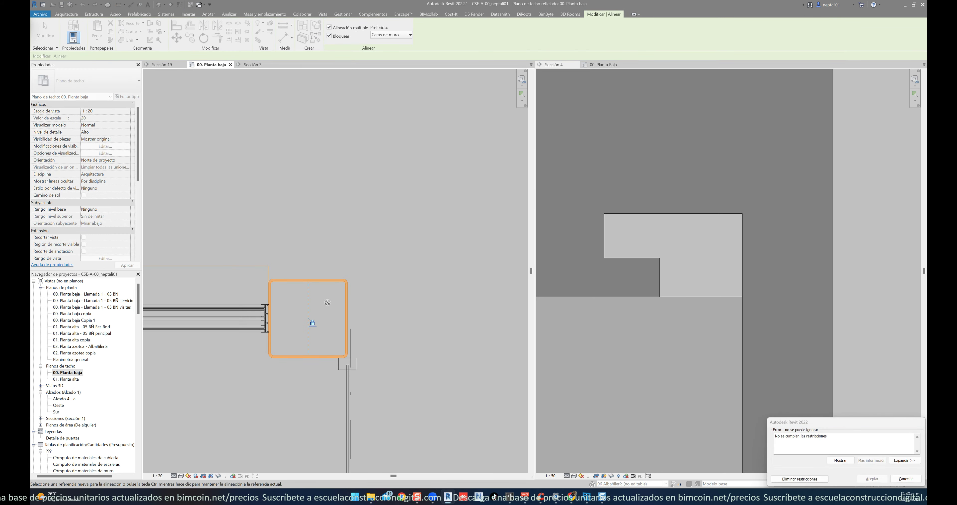
{"action": "left_click", "coordinate": [906, 479]}
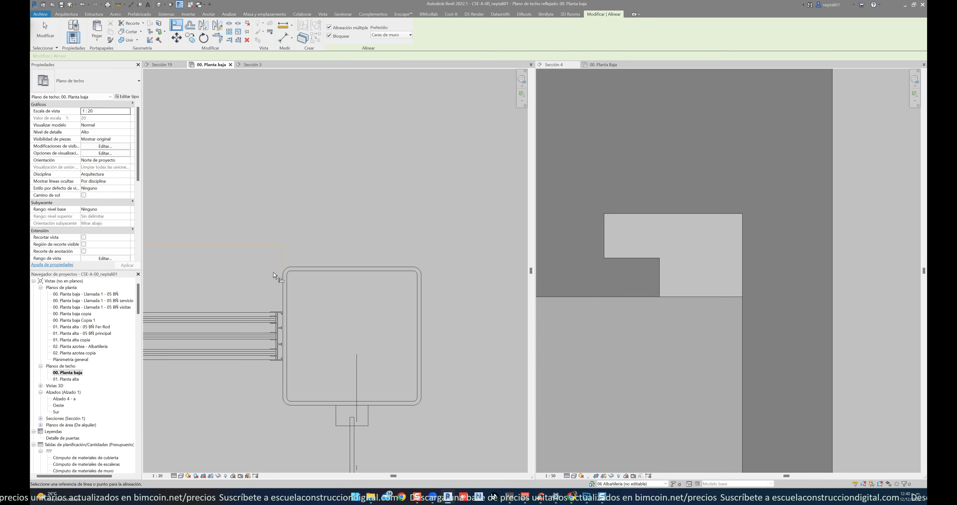
{"action": "scroll", "coordinate": [273, 272], "scroll_direction": "down", "scroll_amount": 1}
{"action": "scroll", "coordinate": [266, 256], "scroll_direction": "down", "scroll_amount": 3}
{"action": "scroll", "coordinate": [289, 302], "scroll_direction": "down", "scroll_amount": 2}
{"action": "scroll", "coordinate": [349, 328], "scroll_direction": "down", "scroll_amount": 1}
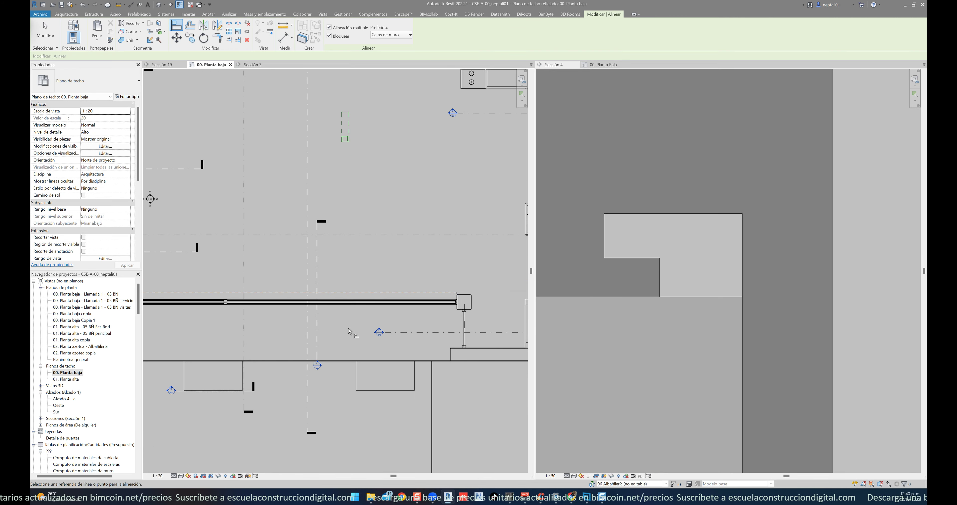
{"action": "scroll", "coordinate": [348, 327], "scroll_direction": "down", "scroll_amount": 1}
{"action": "scroll", "coordinate": [345, 331], "scroll_direction": "down", "scroll_amount": 1}
- Create a section-boxed 3D view around the window selected in Sección 3
{"action": "key", "text": "Escape"}
{"action": "key", "text": "Escape"}
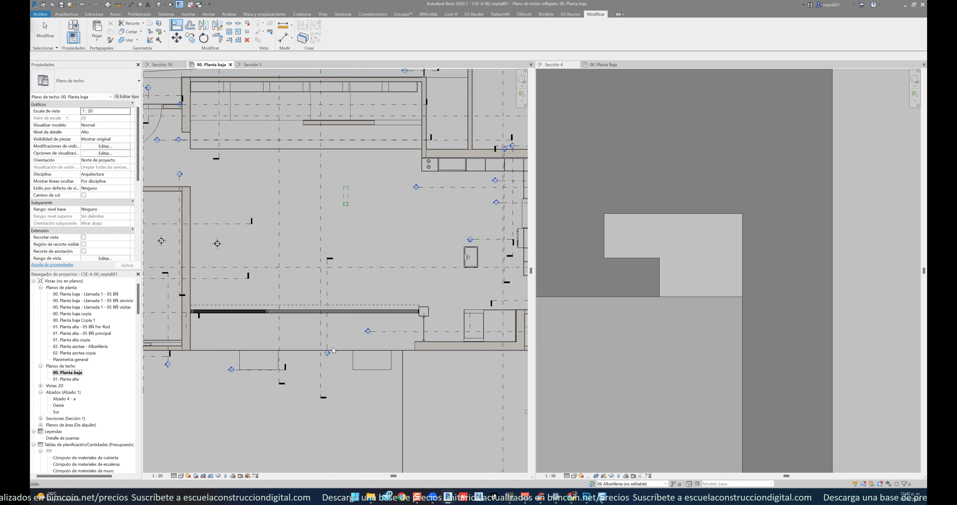
{"action": "key", "text": "ctrl+Tab"}
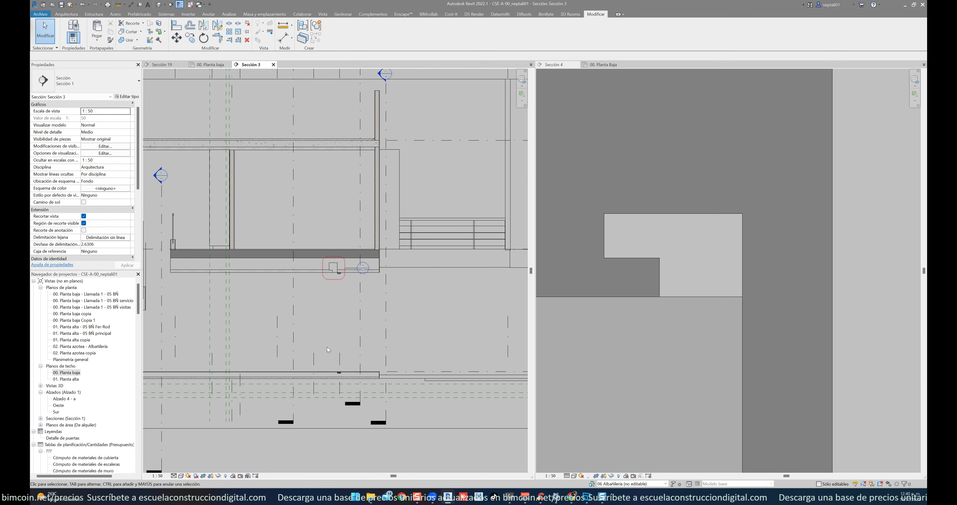
{"action": "scroll", "coordinate": [363, 301], "scroll_direction": "up", "scroll_amount": 3}
{"action": "scroll", "coordinate": [364, 316], "scroll_direction": "up", "scroll_amount": 4}
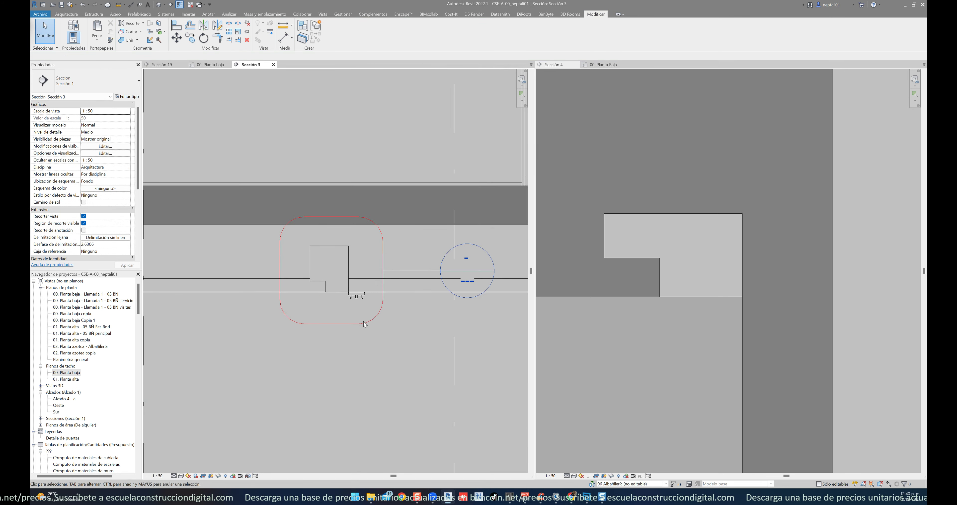
{"action": "left_click", "coordinate": [362, 300]}
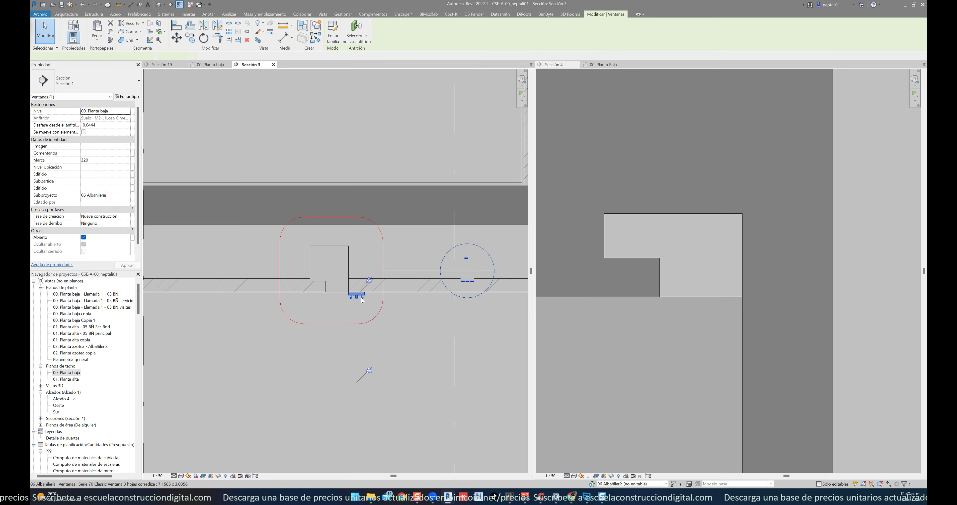
{"action": "left_click", "coordinate": [258, 40]}
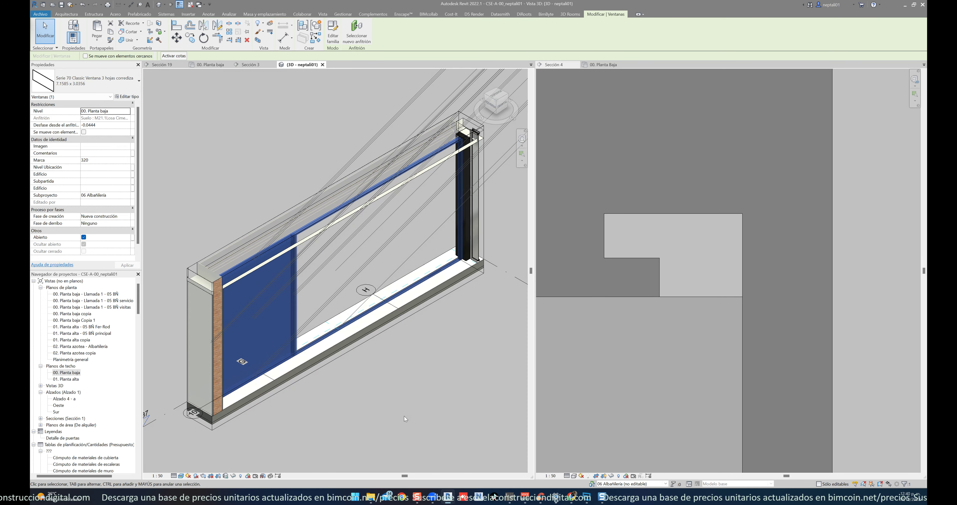
- Raise and extend the section box back and left to show the surrounding room
{"action": "left_click", "coordinate": [403, 415]}
{"action": "scroll", "coordinate": [399, 395], "scroll_direction": "down", "scroll_amount": 3}
{"action": "scroll", "coordinate": [399, 396], "scroll_direction": "down", "scroll_amount": 2}
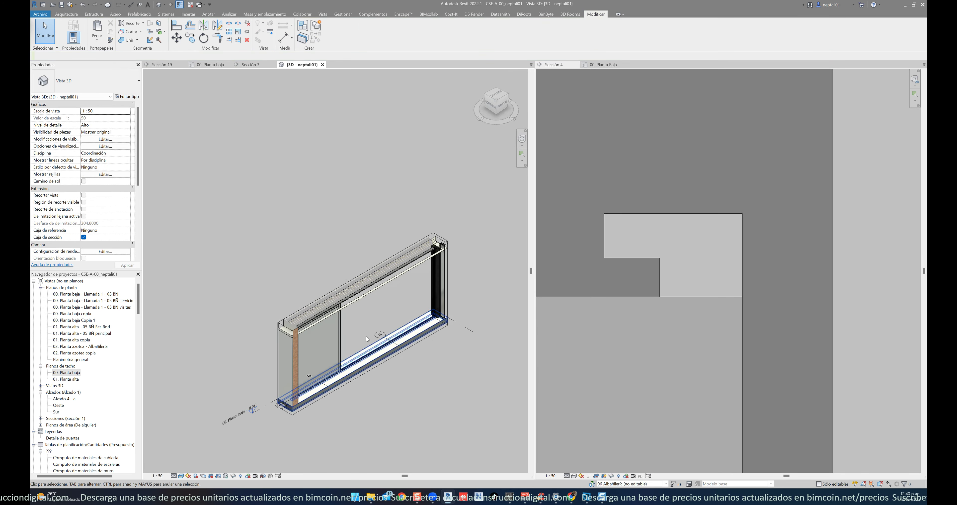
{"action": "left_click", "coordinate": [332, 289]}
{"action": "left_click_drag", "start_coordinate": [368, 278], "coordinate": [364, 252]}
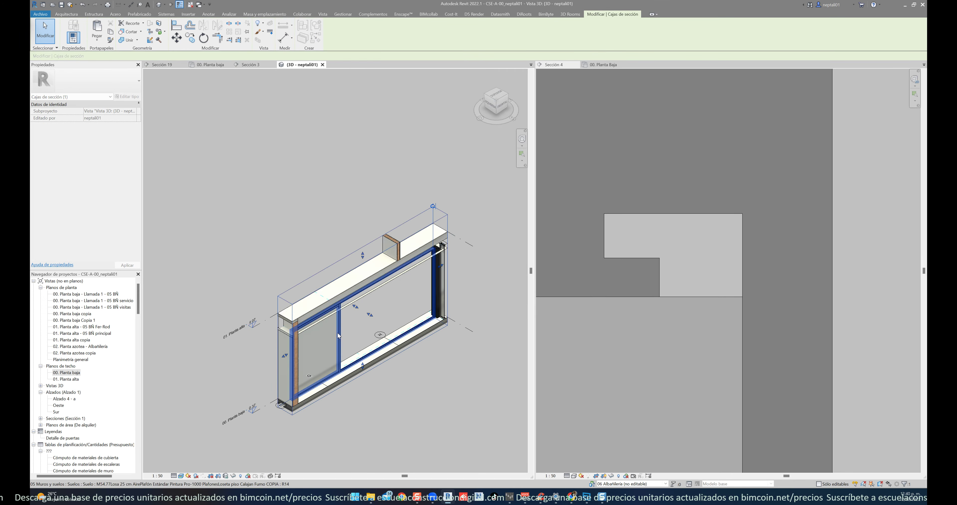
{"action": "mouse_move", "coordinate": [355, 306]}
{"action": "left_mouse_down"}
{"action": "mouse_move", "coordinate": [329, 303]}
{"action": "mouse_move", "coordinate": [400, 332]}
{"action": "left_mouse_up"}
{"action": "left_click", "coordinate": [440, 393]}
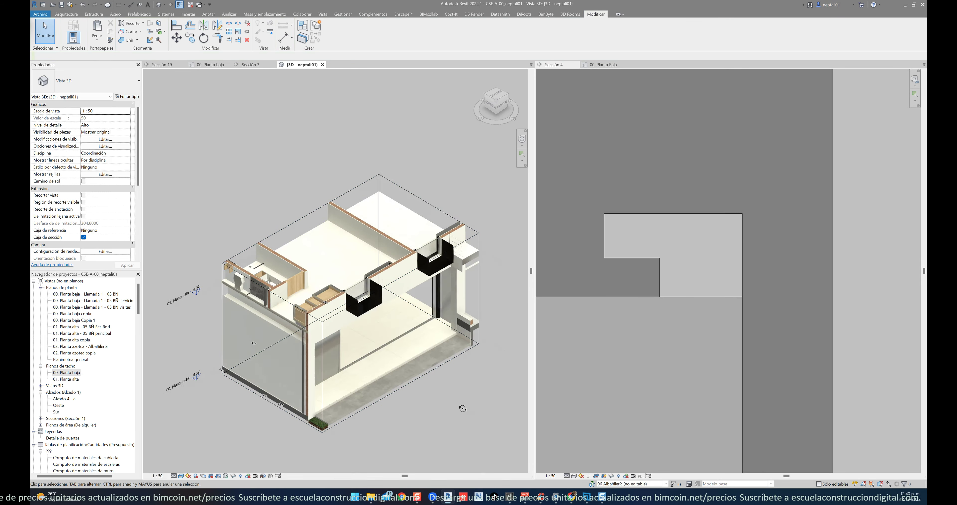
{"action": "mouse_move", "coordinate": [440, 394]}
{"action": "middle_mouse_down", "text": "shift"}
{"action": "mouse_move", "coordinate": [249, 262]}
{"action": "mouse_move", "coordinate": [318, 265]}
{"action": "mouse_move", "coordinate": [331, 300]}
{"action": "mouse_move", "coordinate": [325, 290]}
{"action": "middle_mouse_up", "text": "shift"}
{"action": "scroll", "coordinate": [317, 265], "scroll_direction": "up", "scroll_amount": 3}
{"action": "scroll", "coordinate": [319, 267], "scroll_direction": "up", "scroll_amount": 3}
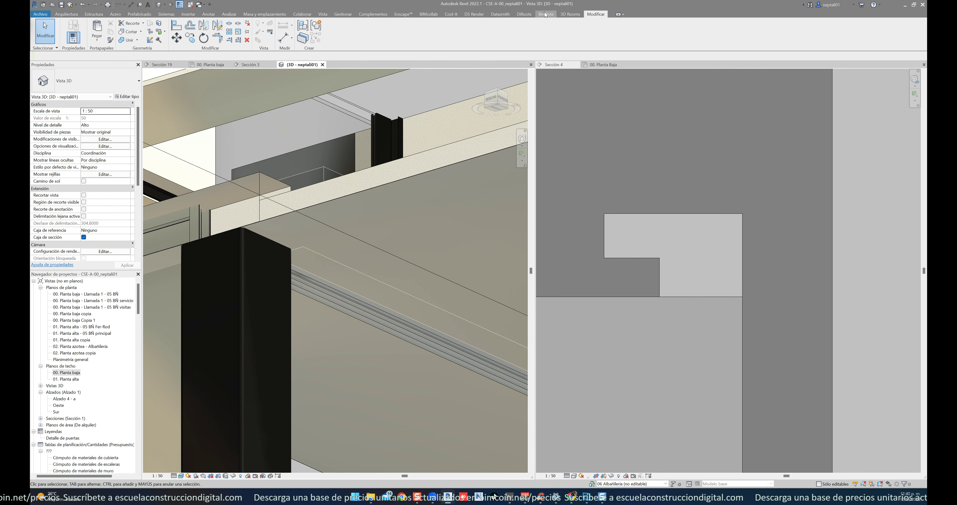
- Start the Cut geometry tool, then orbit and zoom to the column and ceiling cove
{"action": "left_click", "coordinate": [129, 33]}
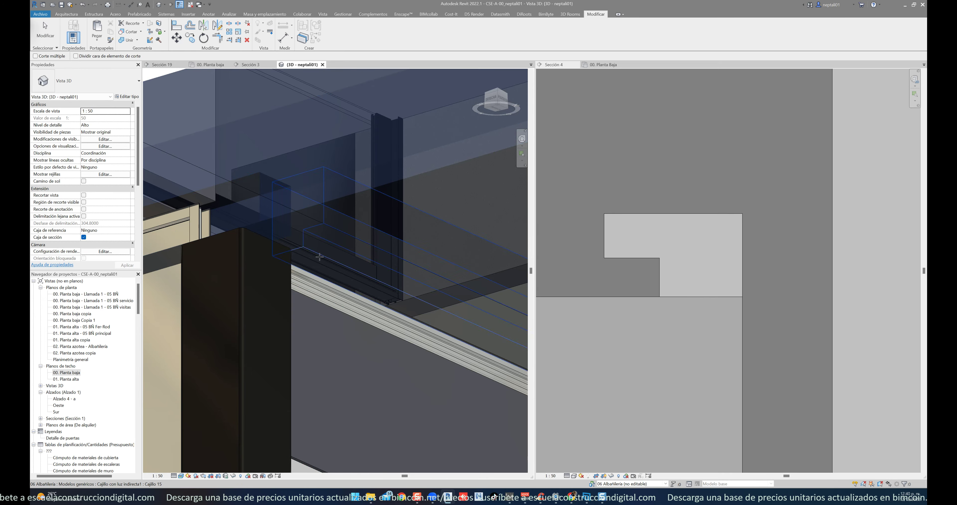
{"action": "mouse_move", "coordinate": [333, 264]}
{"action": "middle_mouse_down", "text": "shift"}
{"action": "mouse_move", "coordinate": [477, 377]}
{"action": "mouse_move", "coordinate": [447, 386]}
{"action": "middle_mouse_up", "text": "shift"}
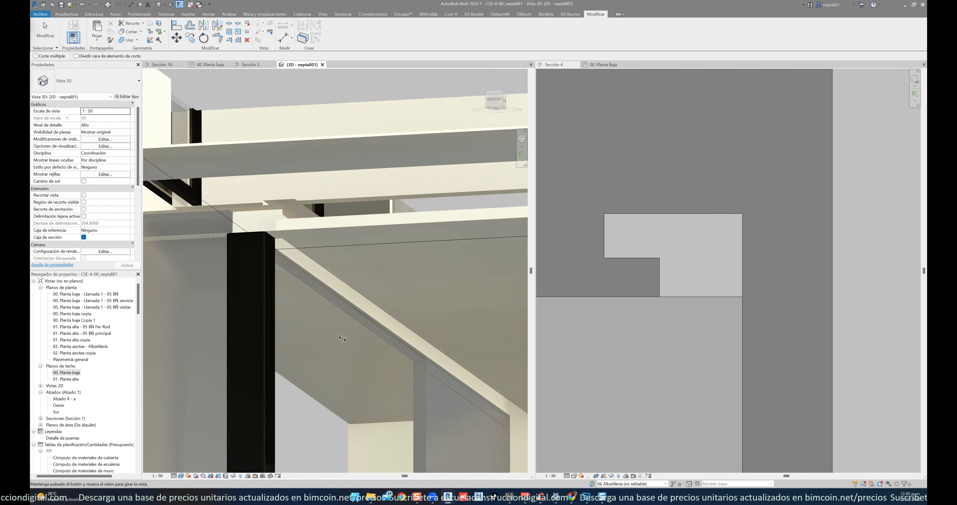
{"action": "scroll", "coordinate": [434, 386], "scroll_direction": "up", "scroll_amount": 2}
{"action": "scroll", "coordinate": [434, 385], "scroll_direction": "up", "scroll_amount": 2}
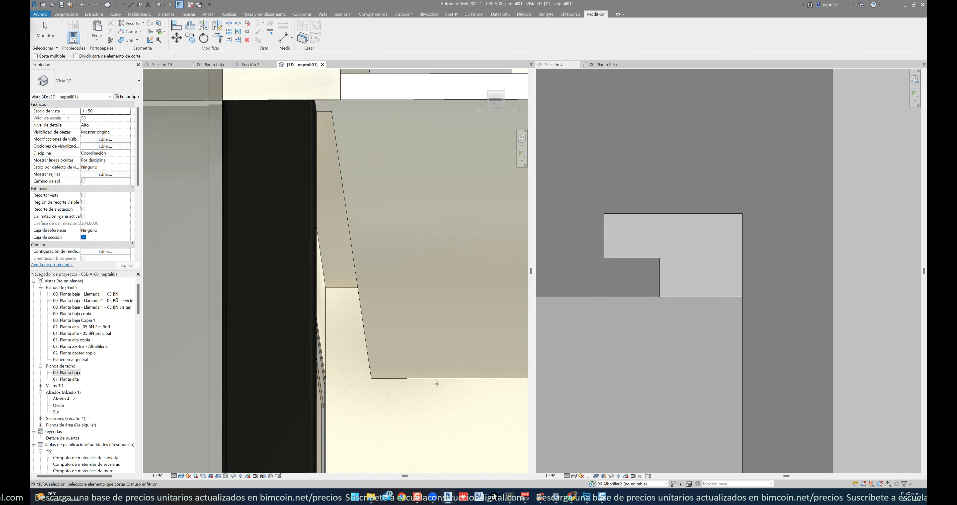
{"action": "scroll", "coordinate": [434, 388], "scroll_direction": "up", "scroll_amount": 1}
{"action": "scroll", "coordinate": [408, 378], "scroll_direction": "up", "scroll_amount": 1}
{"action": "mouse_move", "coordinate": [407, 378]}
{"action": "middle_mouse_down", "text": "shift"}
{"action": "mouse_move", "coordinate": [408, 390]}
{"action": "mouse_move", "coordinate": [422, 394]}
{"action": "mouse_move", "coordinate": [412, 392]}
{"action": "mouse_move", "coordinate": [421, 381]}
{"action": "mouse_move", "coordinate": [389, 384]}
{"action": "mouse_move", "coordinate": [429, 371]}
{"action": "mouse_move", "coordinate": [372, 341]}
{"action": "middle_mouse_up", "text": "shift"}
{"action": "scroll", "coordinate": [384, 353], "scroll_direction": "down", "scroll_amount": 3}
{"action": "scroll", "coordinate": [372, 341], "scroll_direction": "up", "scroll_amount": 3}
- Exit Cut and pull the section box in to clip the building's left part
{"action": "scroll", "coordinate": [348, 326], "scroll_direction": "up", "scroll_amount": 2}
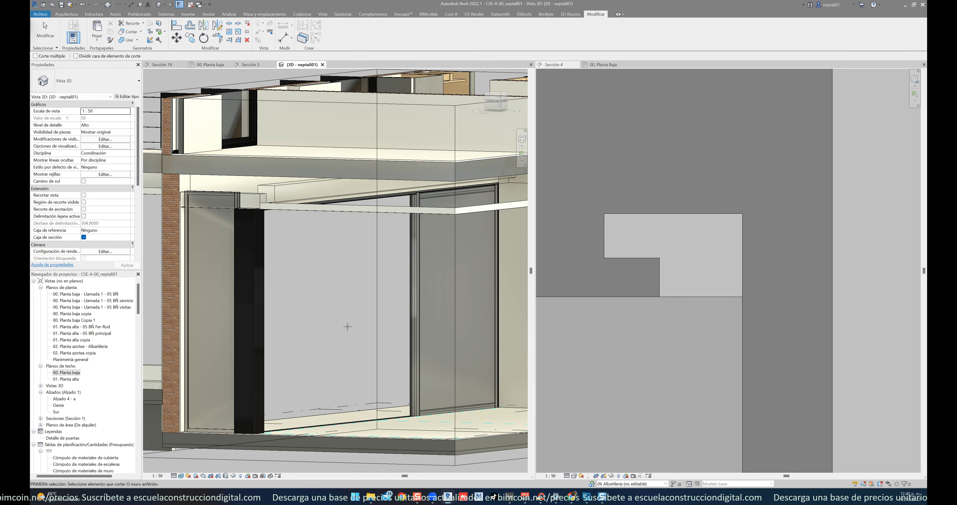
{"action": "scroll", "coordinate": [331, 320], "scroll_direction": "down", "scroll_amount": 3}
{"action": "key", "text": "Escape"}
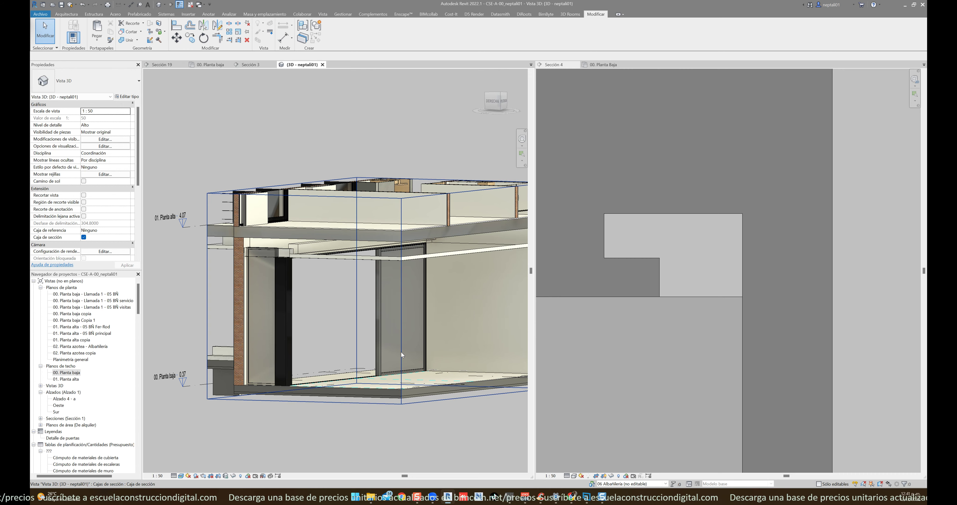
{"action": "left_click", "coordinate": [401, 351]}
{"action": "left_click_drag", "start_coordinate": [401, 351], "coordinate": [333, 327]}
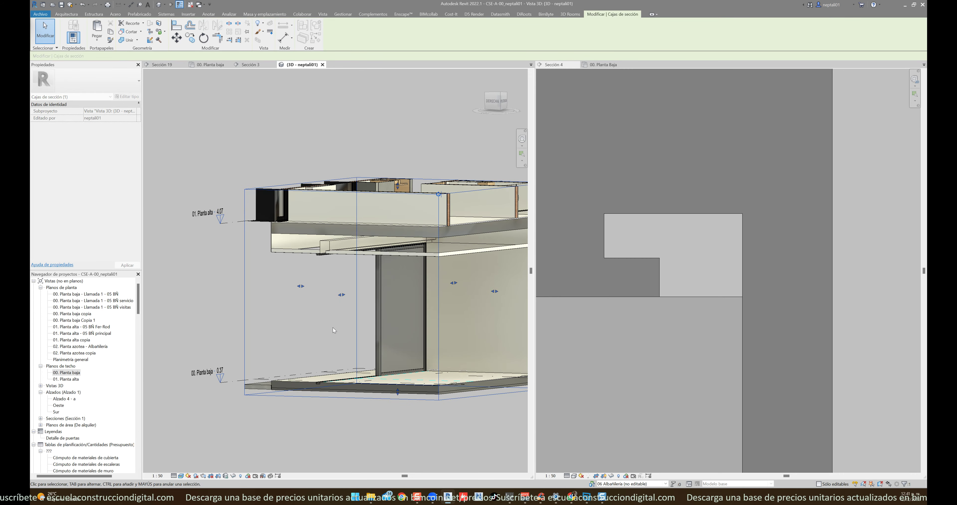
{"action": "left_click", "coordinate": [330, 326]}
- Switch to an isometric ViewCube view and narrow the section box to a thin slice
{"action": "scroll", "coordinate": [327, 341], "scroll_direction": "up", "scroll_amount": 2}
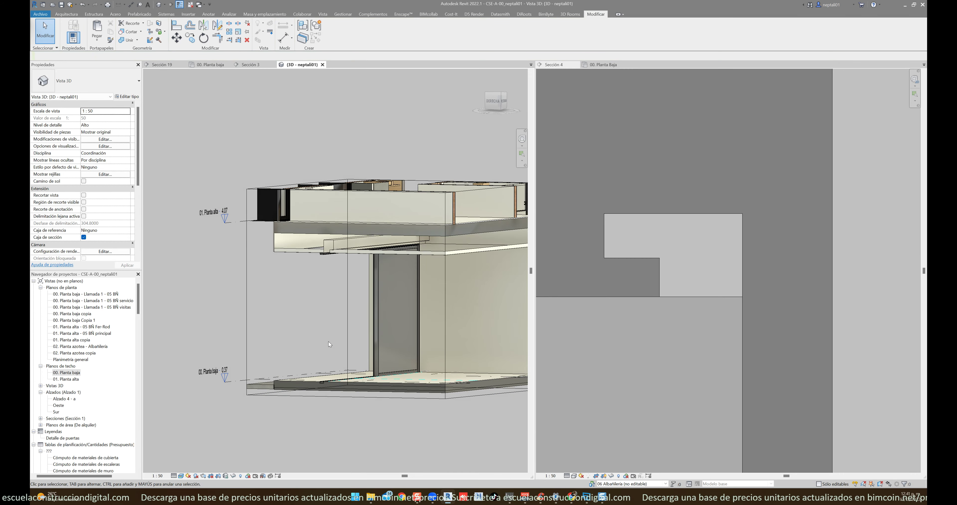
{"action": "left_click", "coordinate": [508, 96]}
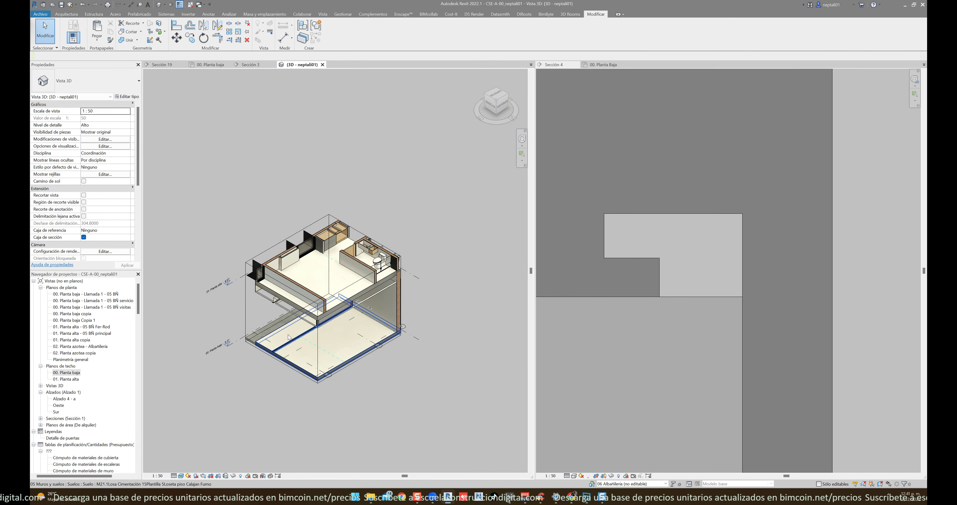
{"action": "left_click", "coordinate": [319, 356]}
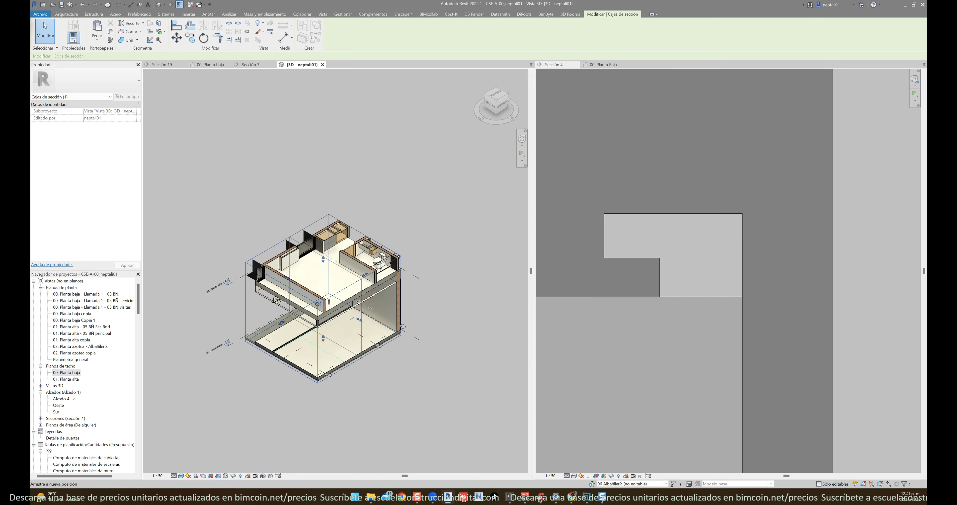
{"action": "left_click_drag", "start_coordinate": [329, 302], "coordinate": [425, 274]}
{"action": "left_click", "coordinate": [427, 272]}
{"action": "scroll", "coordinate": [337, 284], "scroll_direction": "up", "scroll_amount": 2}
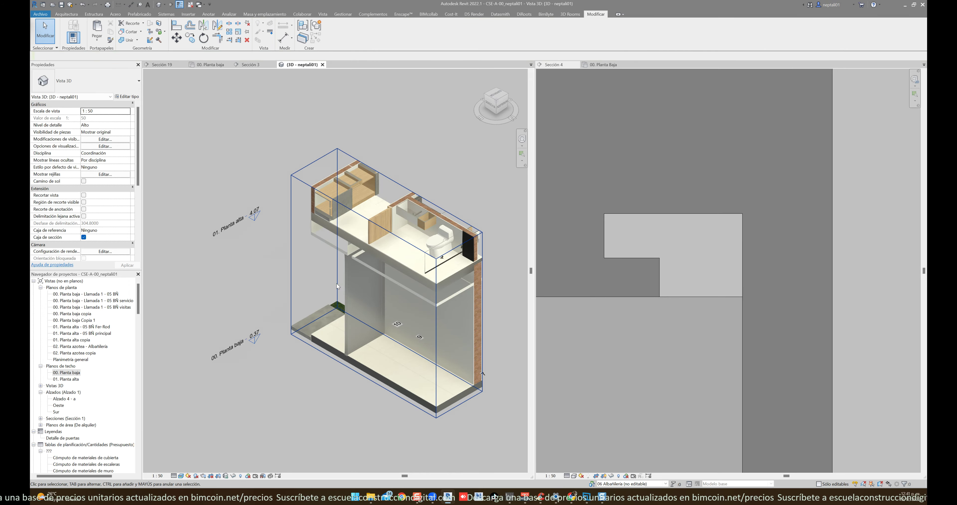
{"action": "scroll", "coordinate": [337, 284], "scroll_direction": "up", "scroll_amount": 2}
{"action": "scroll", "coordinate": [366, 301], "scroll_direction": "up", "scroll_amount": 2}
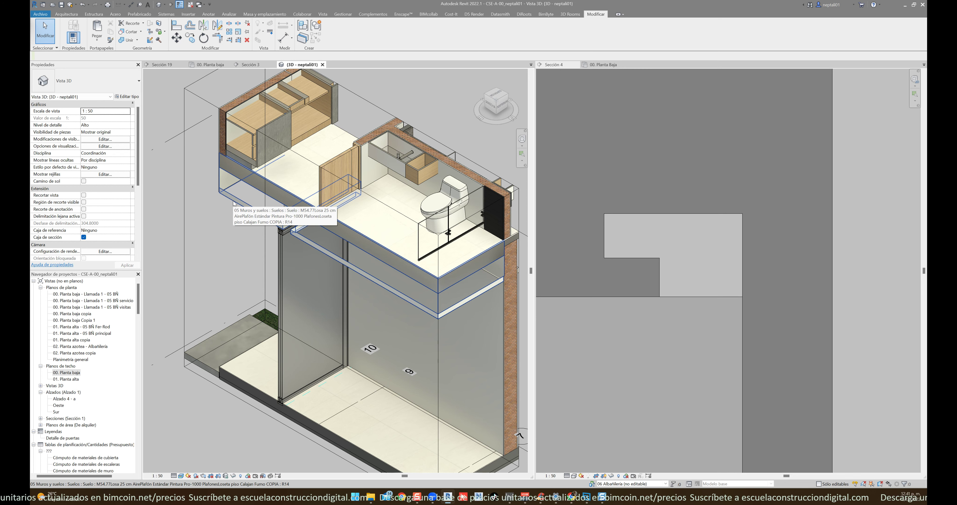
{"action": "scroll", "coordinate": [234, 205], "scroll_direction": "down", "scroll_amount": 1}
{"action": "scroll", "coordinate": [237, 216], "scroll_direction": "down", "scroll_amount": 2}
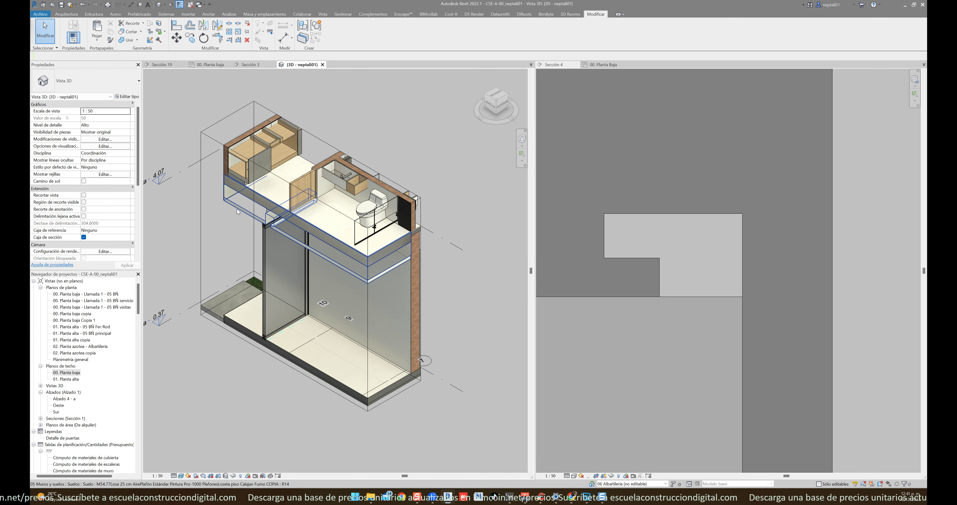
- Override floor cut patterns by category to solid fill in grey RGB 128-128-128
{"action": "right_click", "coordinate": [238, 210]}
{"action": "mouse_move", "coordinate": [291, 249]}
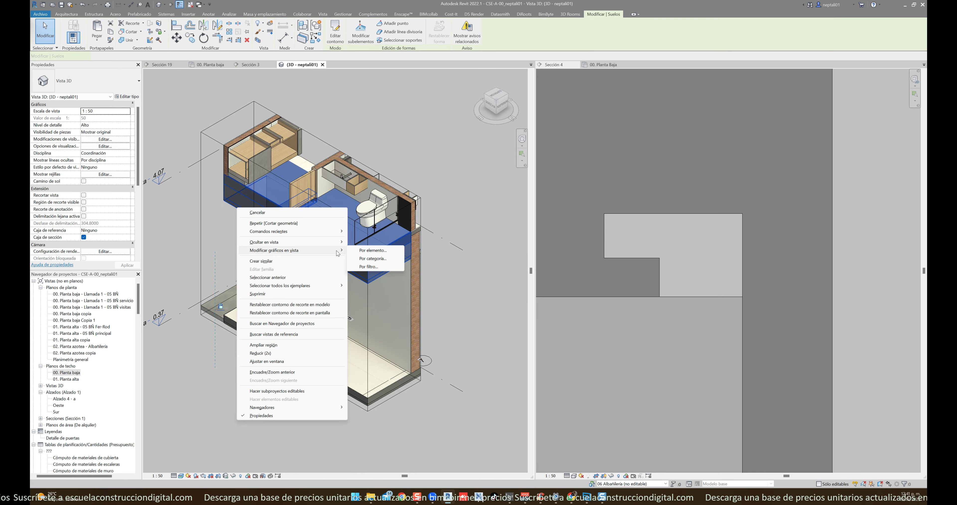
{"action": "left_click", "coordinate": [373, 259]}
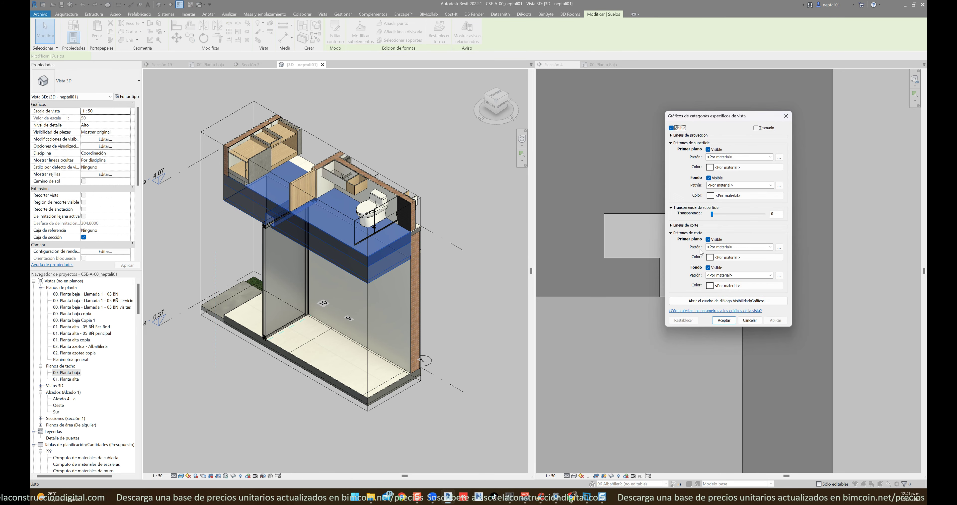
{"action": "left_click", "coordinate": [721, 247]}
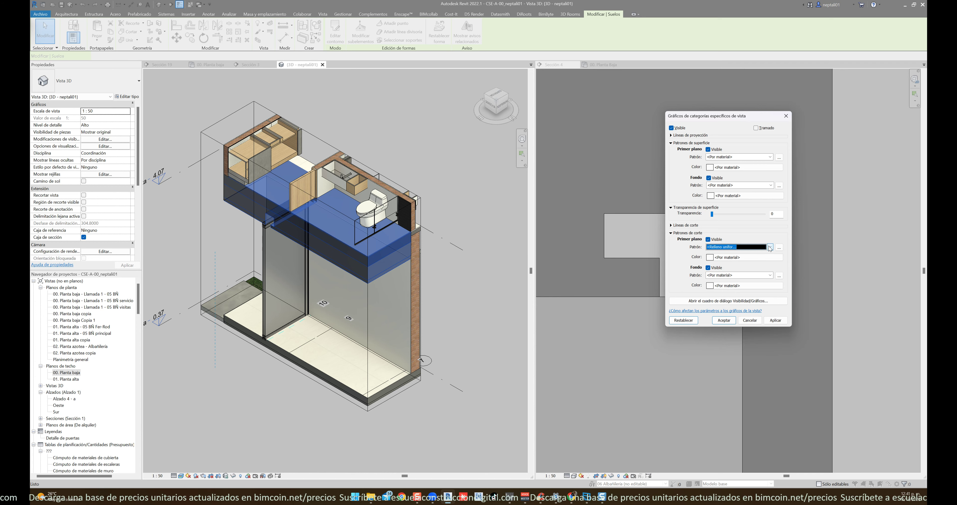
{"action": "left_click", "coordinate": [715, 258]}
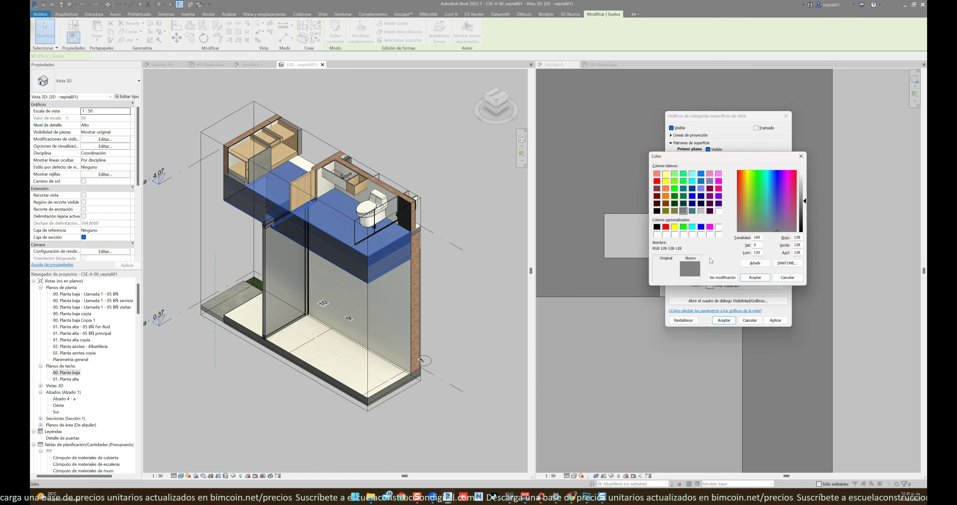
{"action": "left_click", "coordinate": [758, 280]}
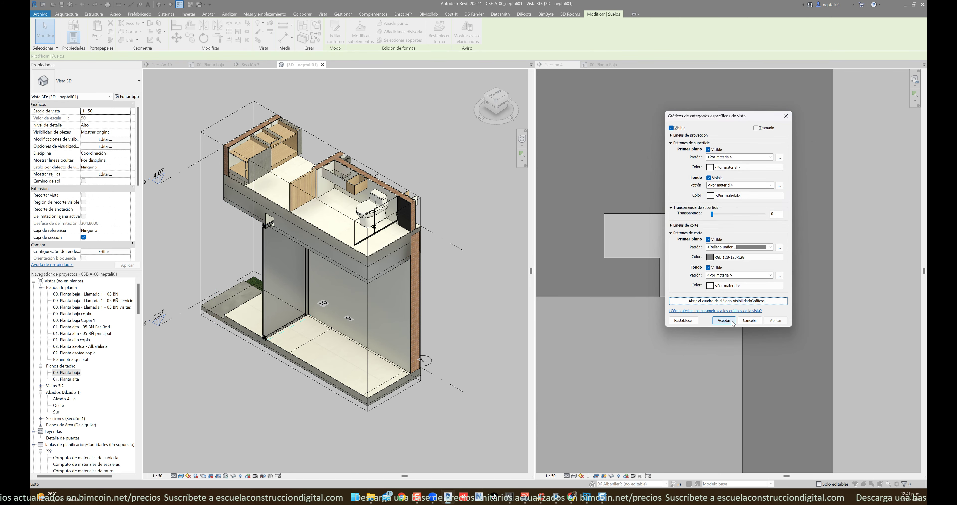
{"action": "left_click", "coordinate": [724, 320]}
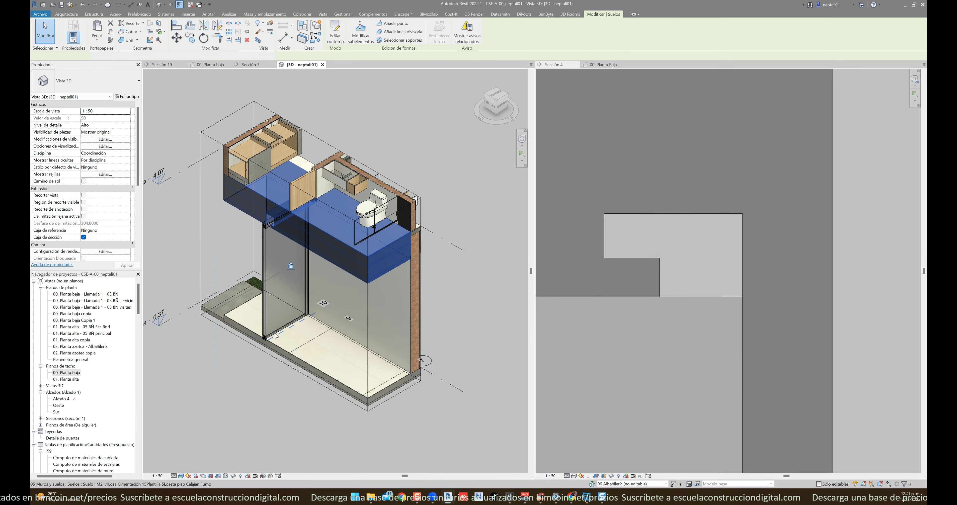
- In Visibility/Graphics (VV), set the Suelos category's detail level to Bajo
{"action": "left_click", "coordinate": [234, 357]}
{"action": "key", "text": "v"}
{"action": "key", "text": "v"}
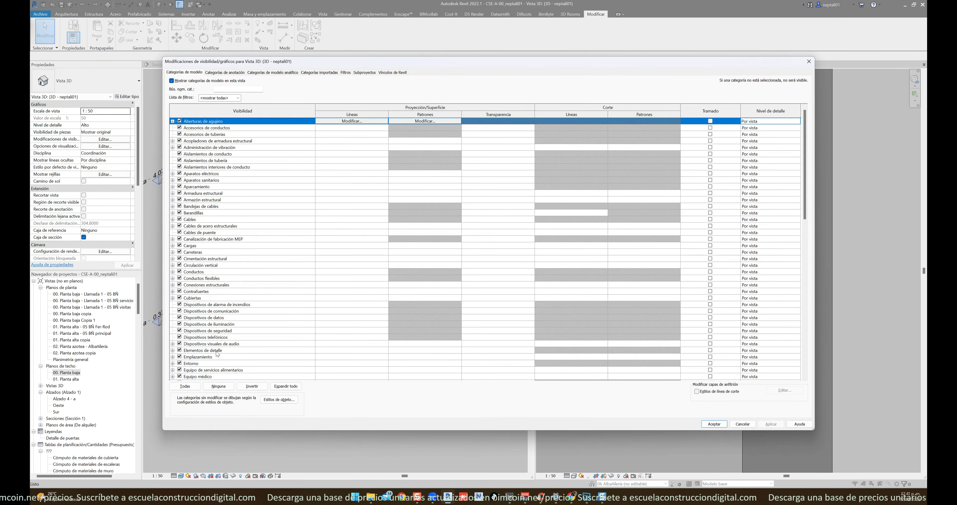
{"action": "scroll", "coordinate": [233, 274], "scroll_direction": "down", "scroll_amount": 3}
{"action": "scroll", "coordinate": [232, 286], "scroll_direction": "down", "scroll_amount": 3}
{"action": "scroll", "coordinate": [233, 300], "scroll_direction": "down", "scroll_amount": 3}
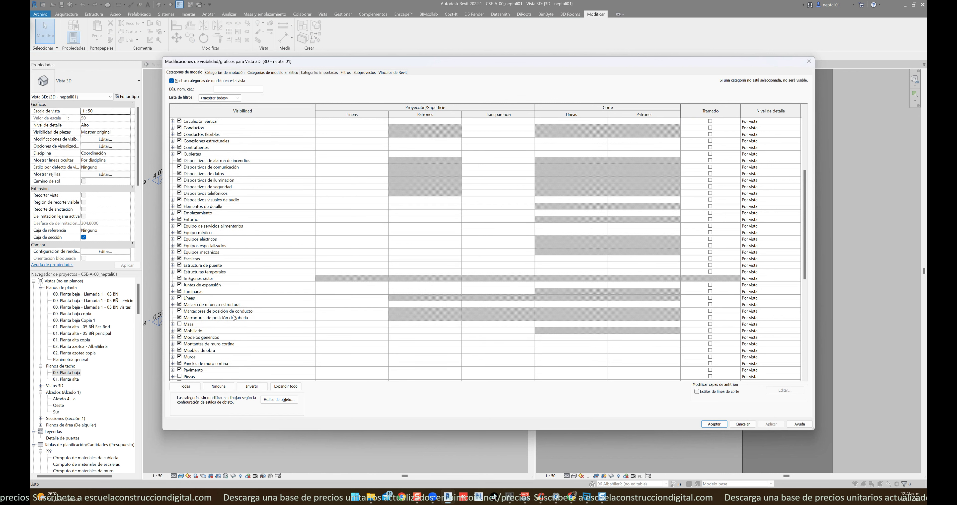
{"action": "scroll", "coordinate": [233, 318], "scroll_direction": "down", "scroll_amount": 3}
{"action": "scroll", "coordinate": [233, 319], "scroll_direction": "down", "scroll_amount": 3}
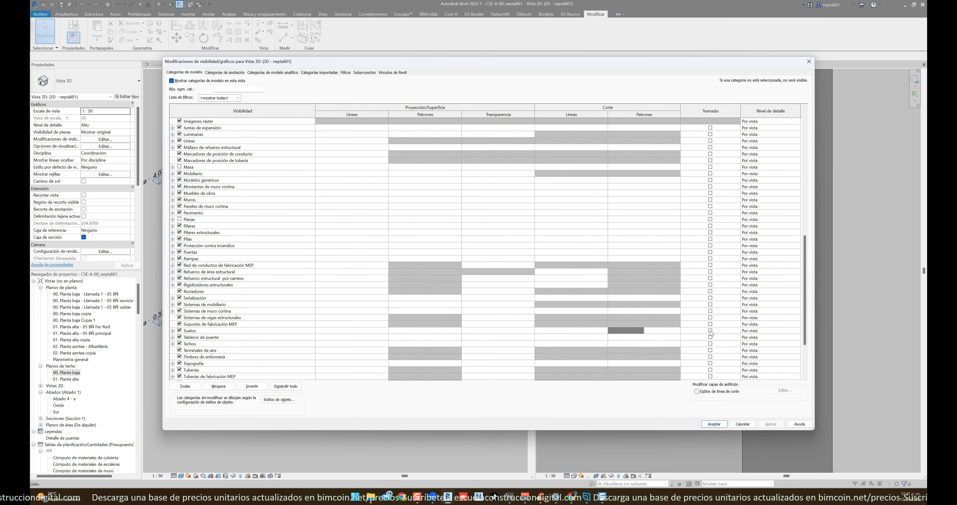
{"action": "left_click", "coordinate": [759, 338]}
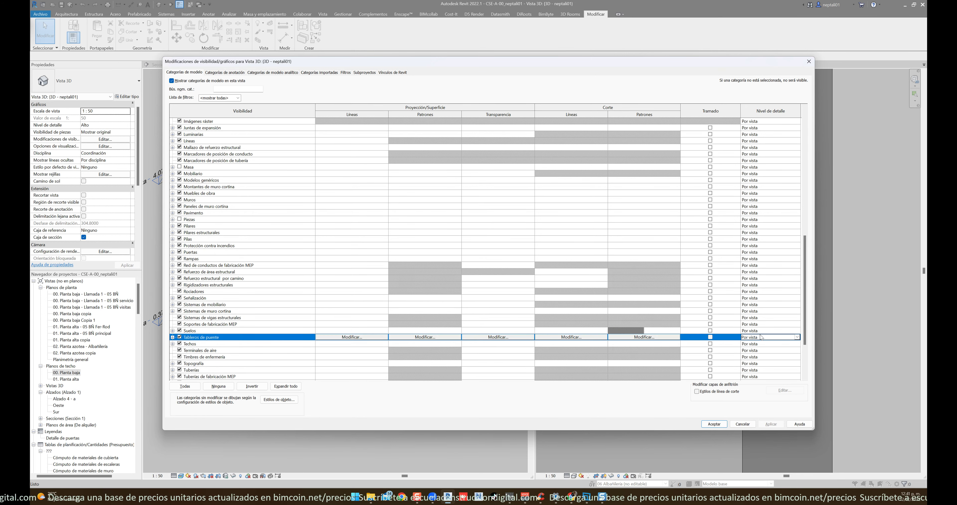
{"action": "left_click", "coordinate": [767, 331]}
{"action": "left_click", "coordinate": [797, 330]}
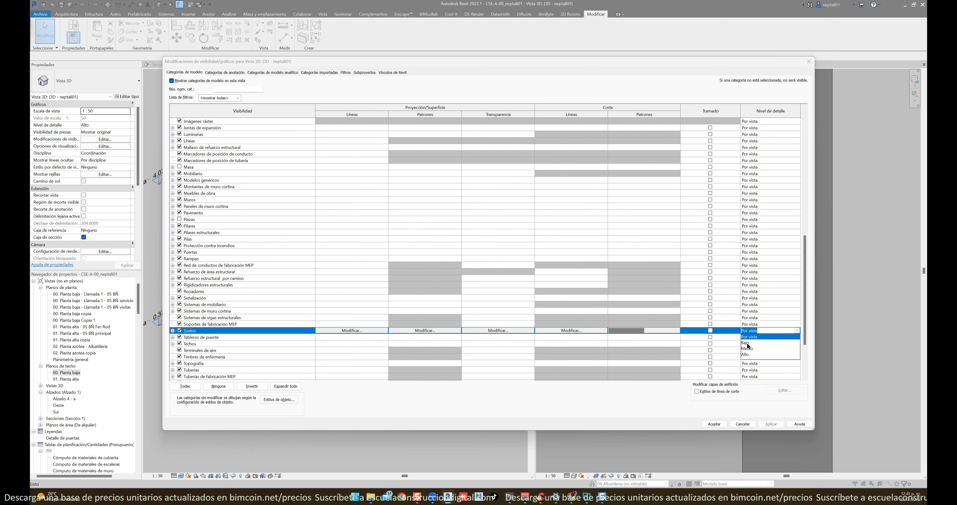
{"action": "left_click", "coordinate": [763, 344]}
{"action": "left_click", "coordinate": [773, 425]}
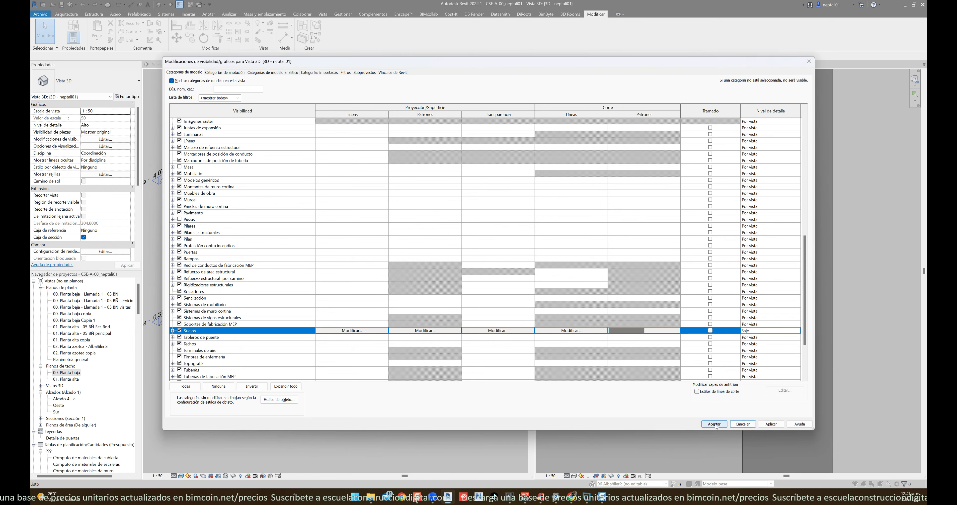
{"action": "left_click", "coordinate": [714, 424]}
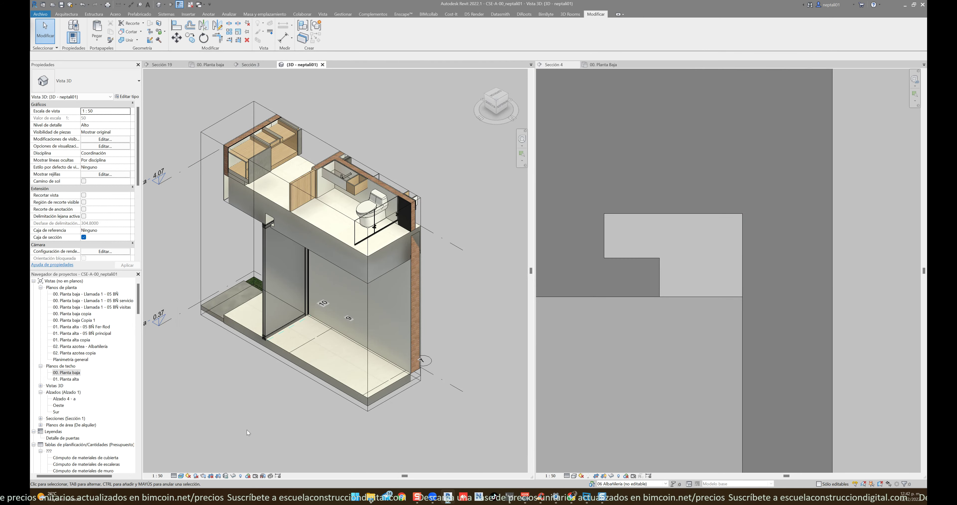
- Zoom and pan the 3D view to the ground-floor slab edge under the glass partition
{"action": "scroll", "coordinate": [279, 326], "scroll_direction": "up", "scroll_amount": 2}
{"action": "scroll", "coordinate": [306, 344], "scroll_direction": "up", "scroll_amount": 2}
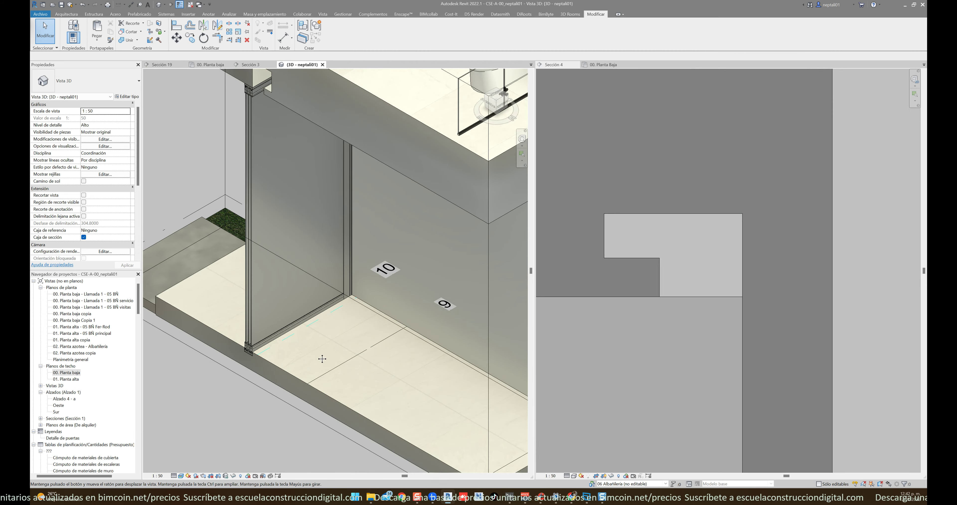
{"action": "scroll", "coordinate": [344, 391], "scroll_direction": "up", "scroll_amount": 2}
{"action": "scroll", "coordinate": [343, 392], "scroll_direction": "down", "scroll_amount": 1}
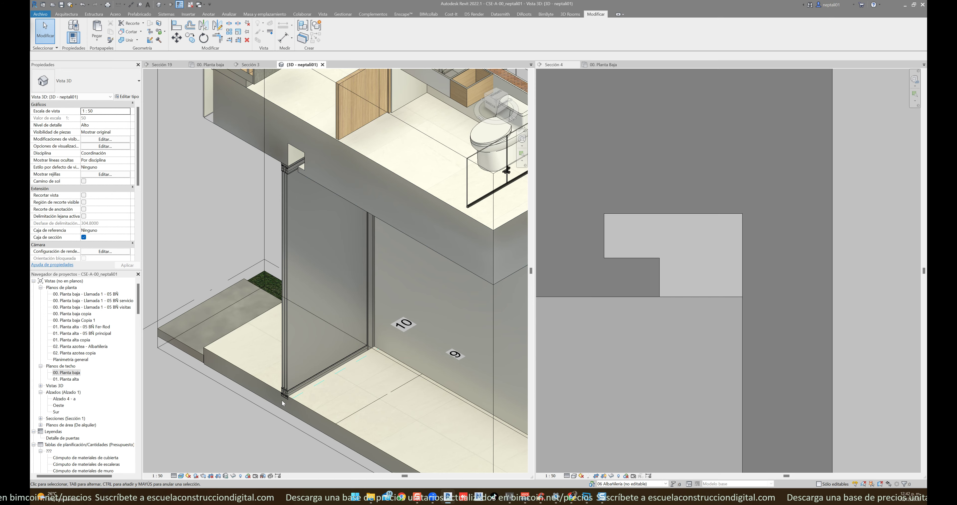
{"action": "middle_click_drag", "start_coordinate": [342, 397], "coordinate": [324, 403]}
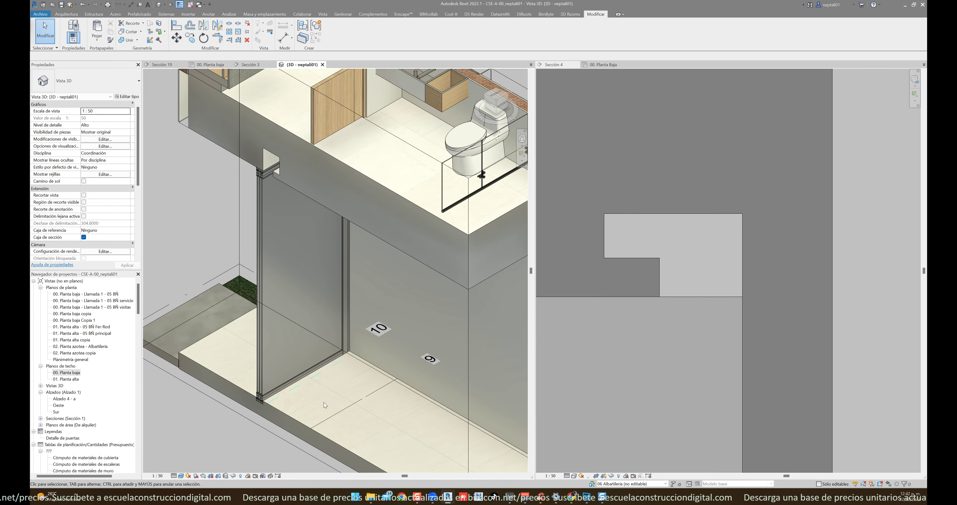